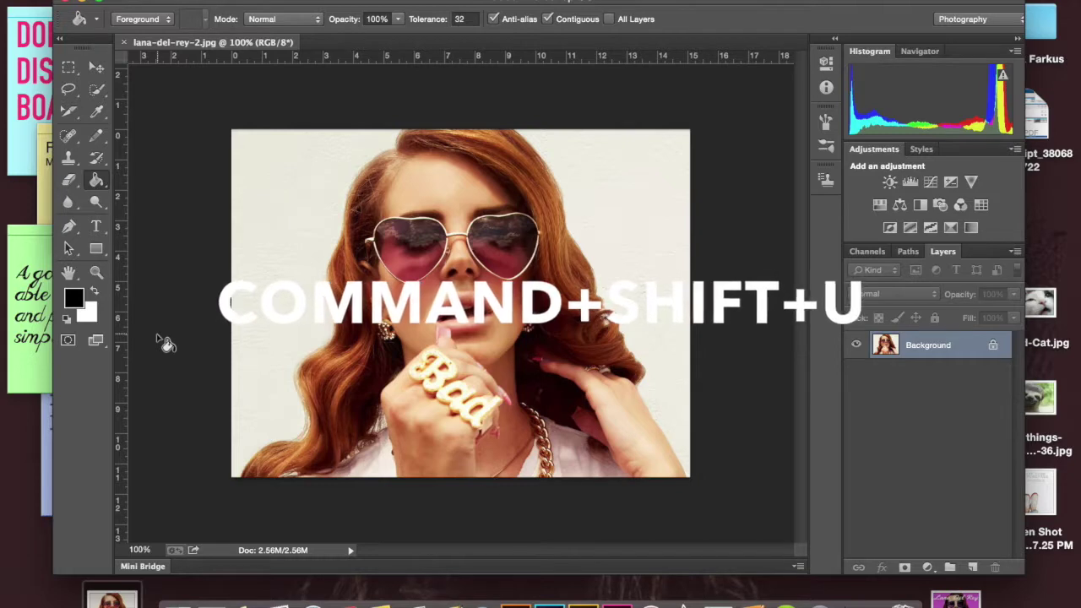
# Desaturate the photo and resize the image to 500 pixels wide with its proportions constrained
pyautogui.press('super+shift+u')
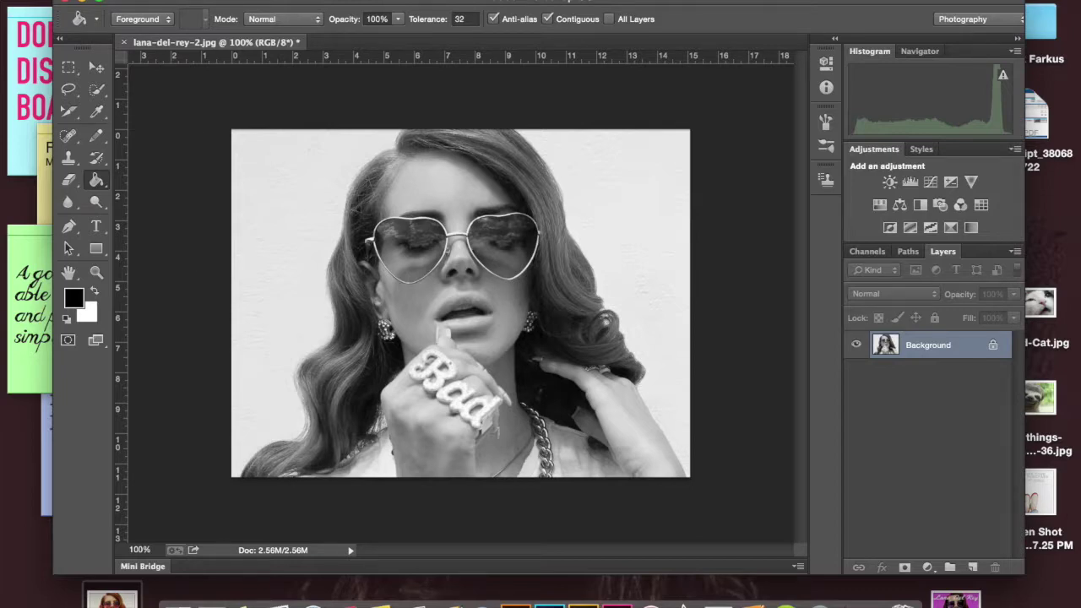
pyautogui.click(207, 0)
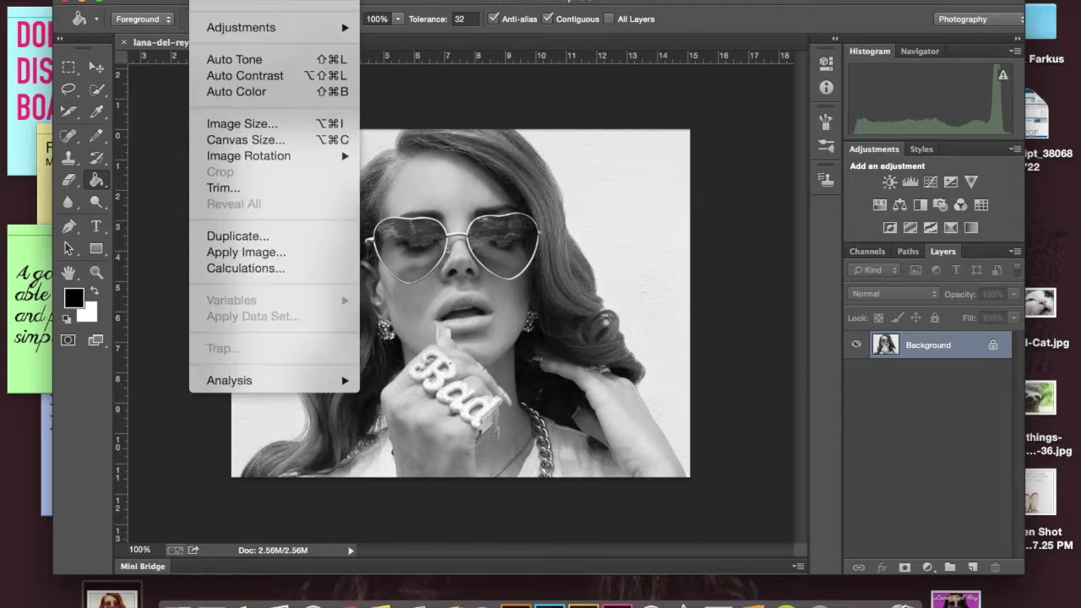
pyautogui.click(226, 124)
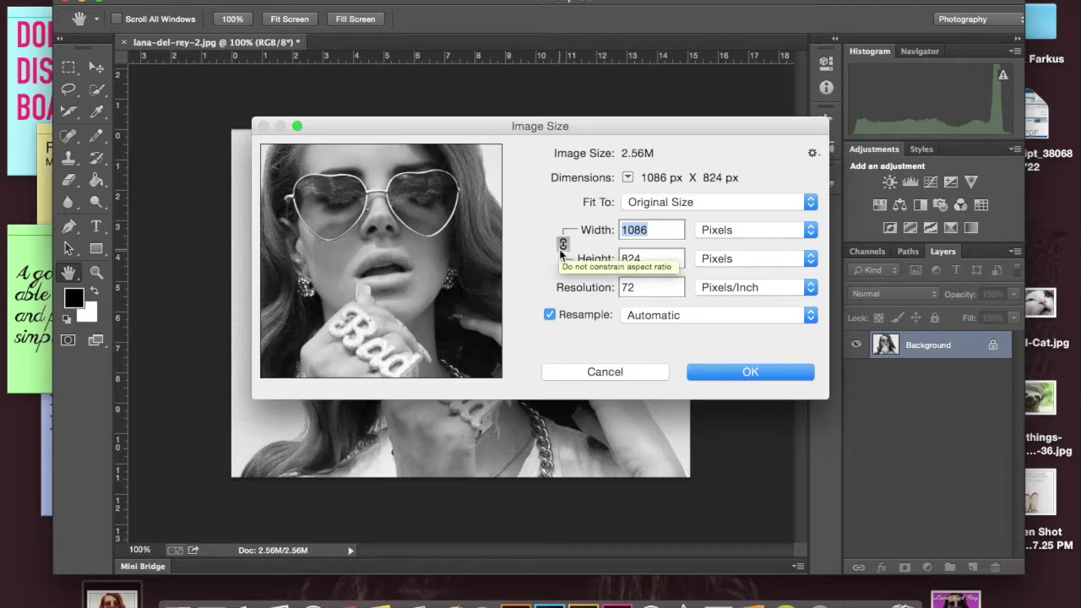
pyautogui.write('500')
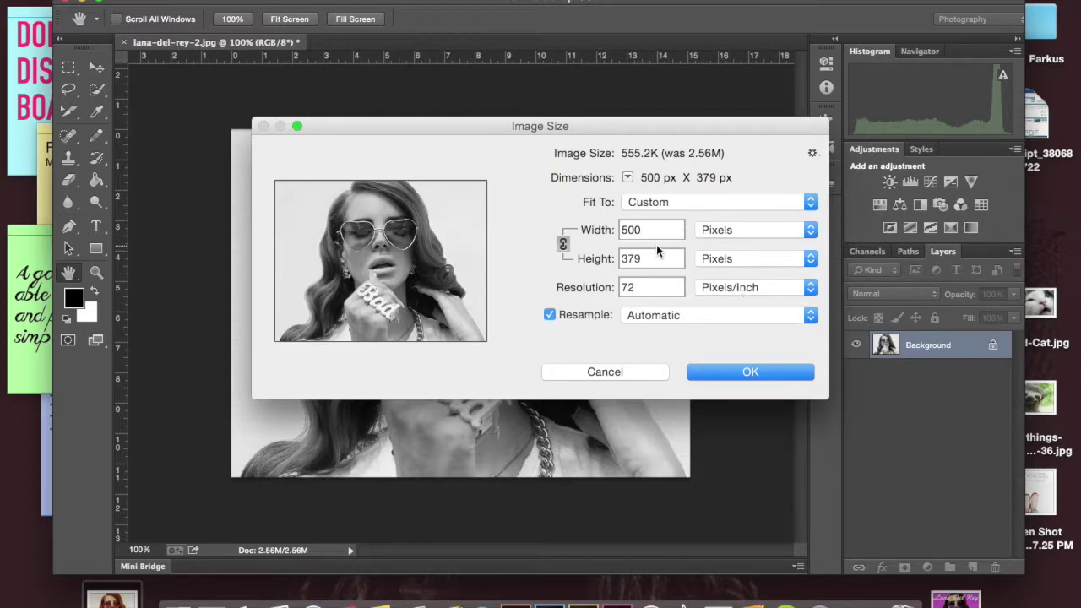
pyautogui.press('Return')
# Choose the Pencil tool and set its tip hardness to 100%
pyautogui.press('a')
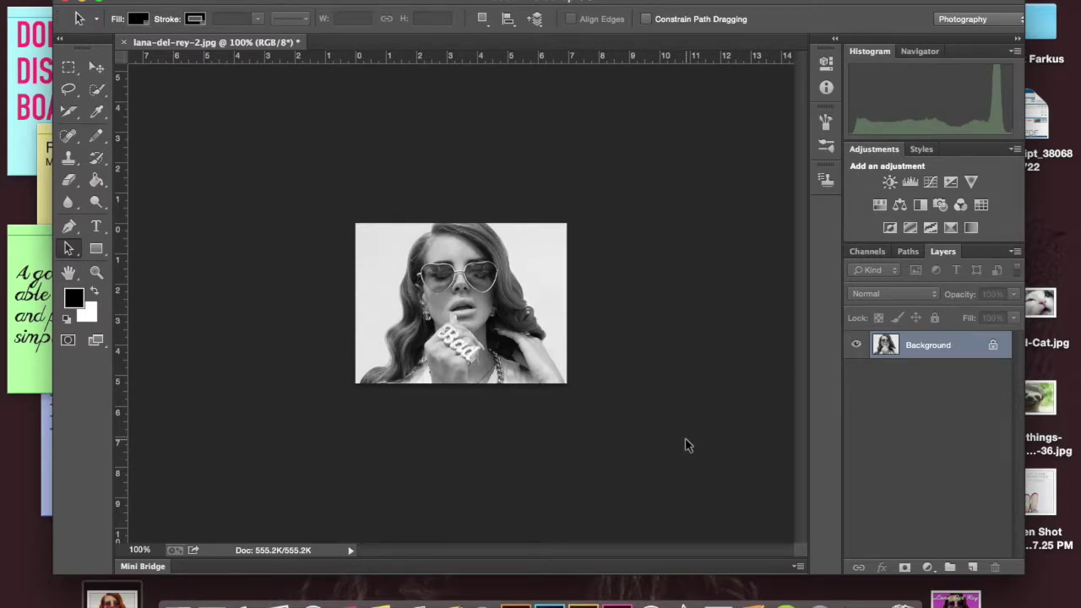
pyautogui.press('super+0')
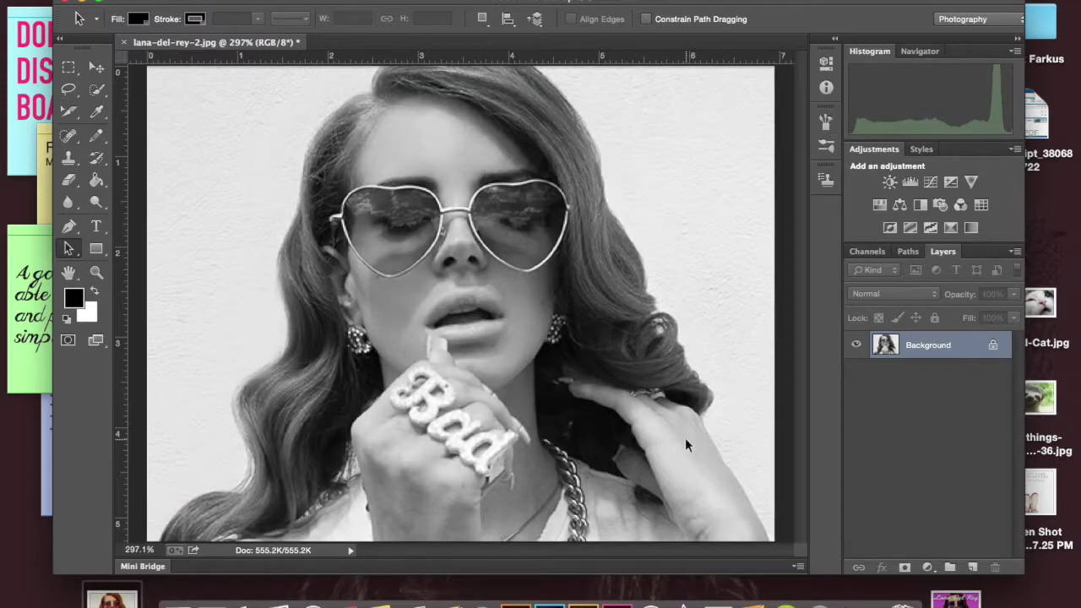
pyautogui.click(96, 272)
pyautogui.keyDown('alt'); pyautogui.click(204, 343); pyautogui.keyUp('alt')
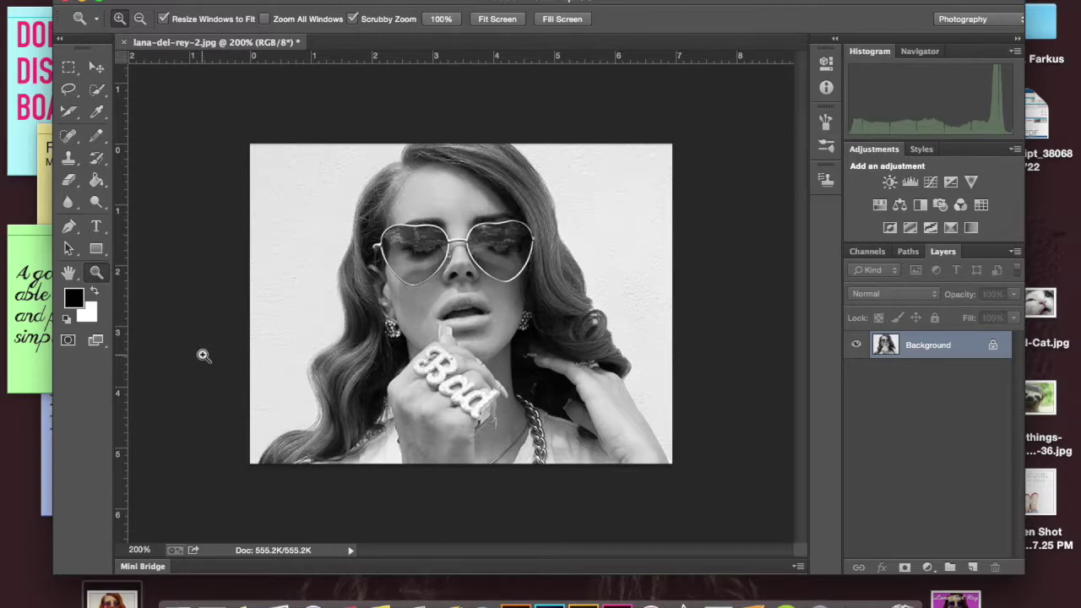
pyautogui.click(96, 136)
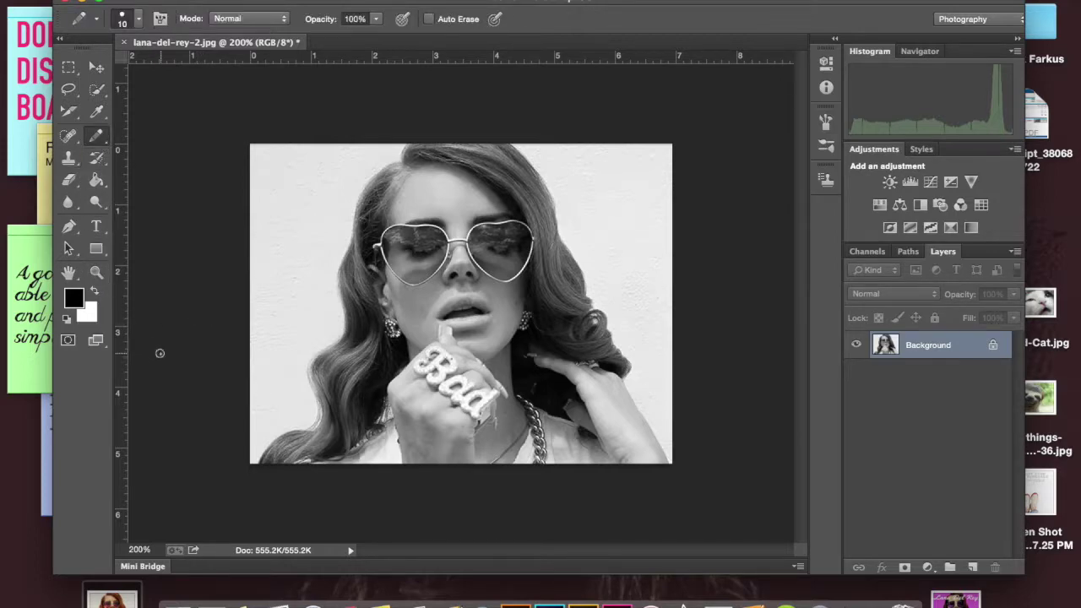
pyautogui.click(141, 21)
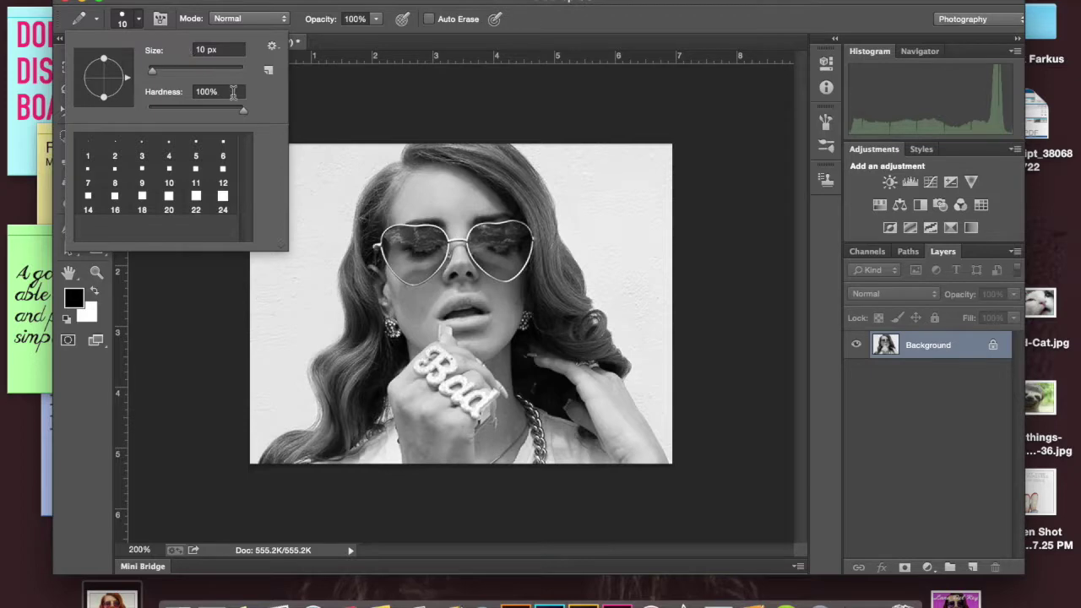
pyautogui.click(233, 91)
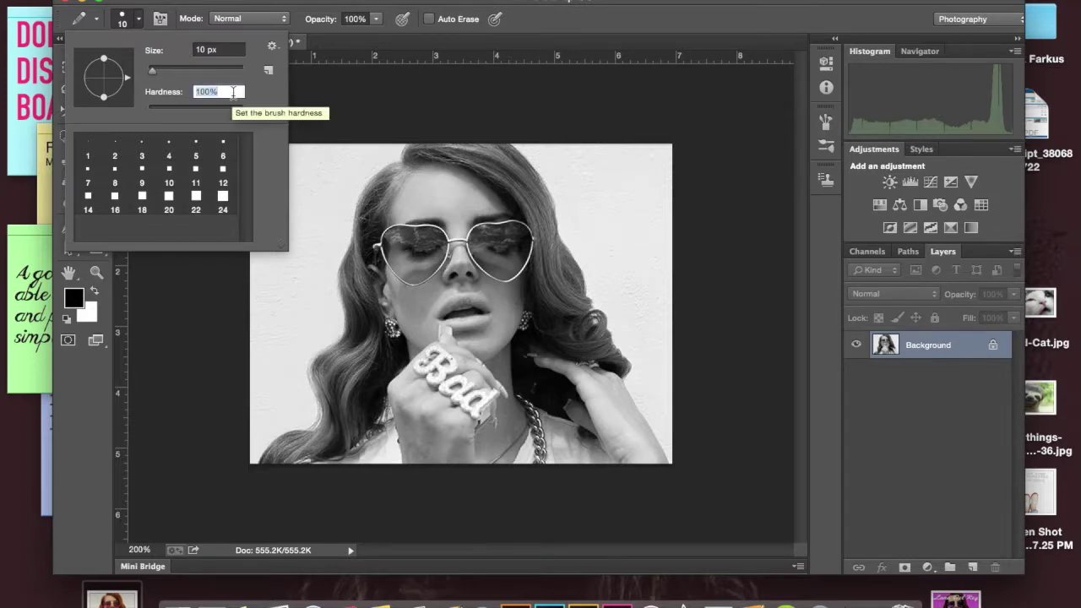
pyautogui.write('100')
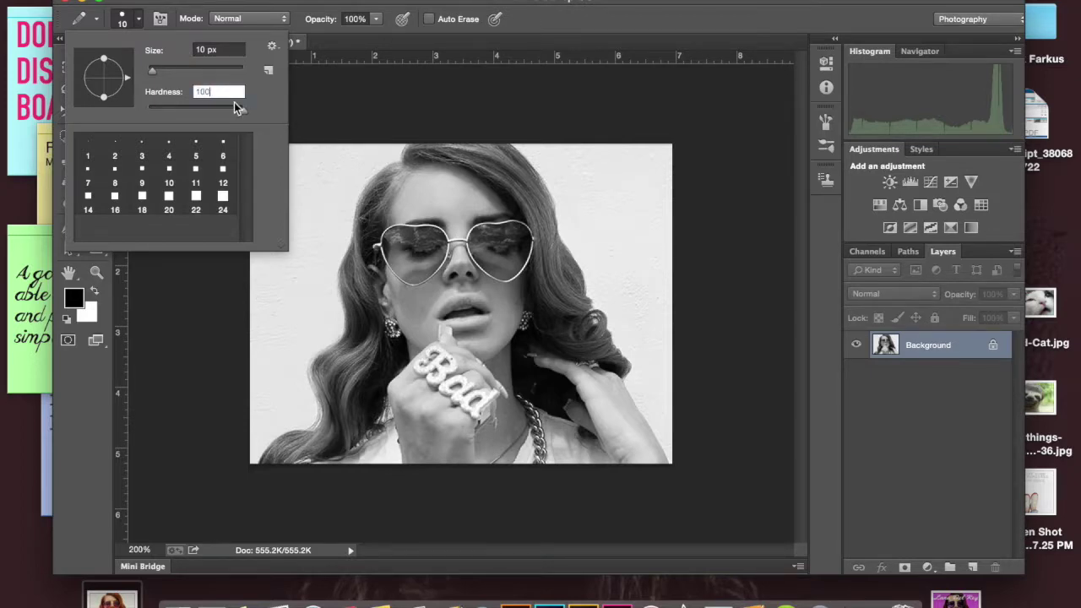
pyautogui.press('Return')
pyautogui.click(205, 284)
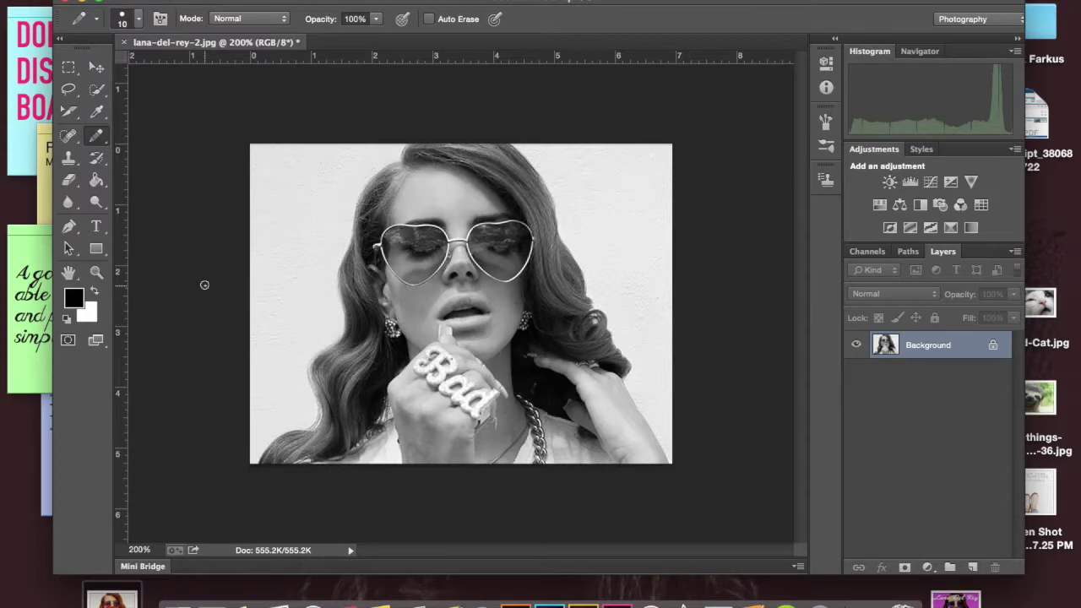
# In Quick Mask mode, outline the woman with the Pencil tool and fill the area inside the outline with black
pyautogui.click(68, 342)
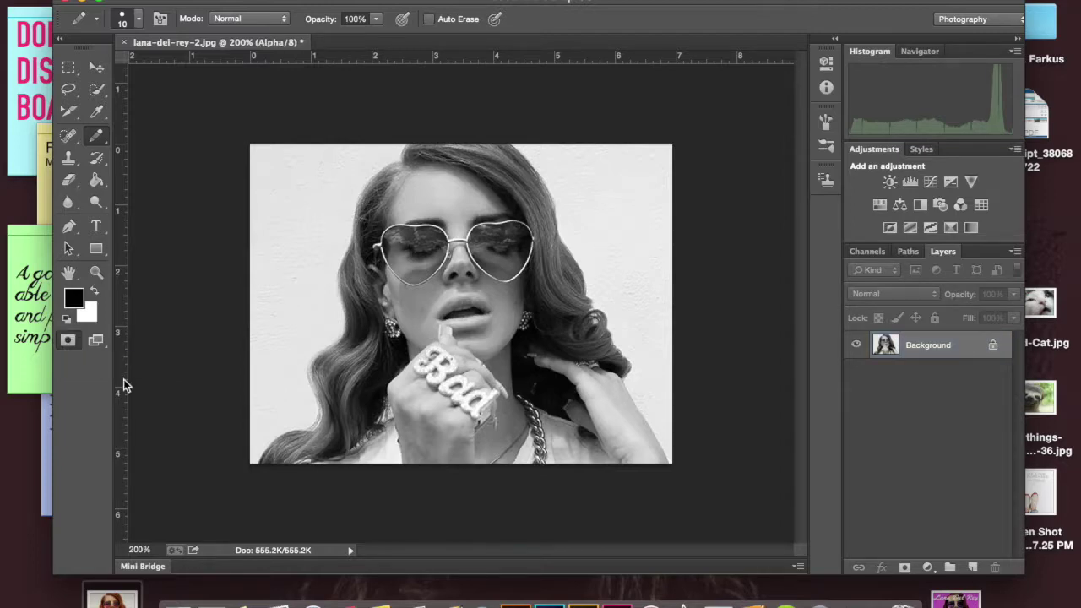
pyautogui.moveTo(258, 459)
pyautogui.mouseDown()
pyautogui.moveTo(317, 420)
pyautogui.moveTo(311, 362)
pyautogui.moveTo(342, 332)
pyautogui.moveTo(349, 217)
pyautogui.moveTo(562, 213)
pyautogui.moveTo(671, 462)
pyautogui.mouseUp()
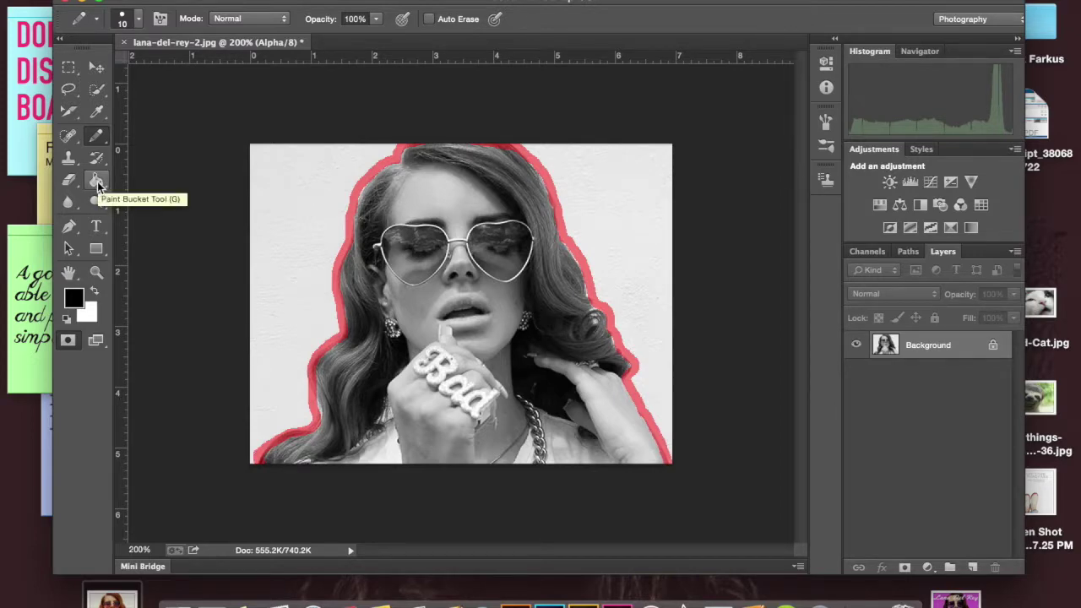
pyautogui.click(96, 182)
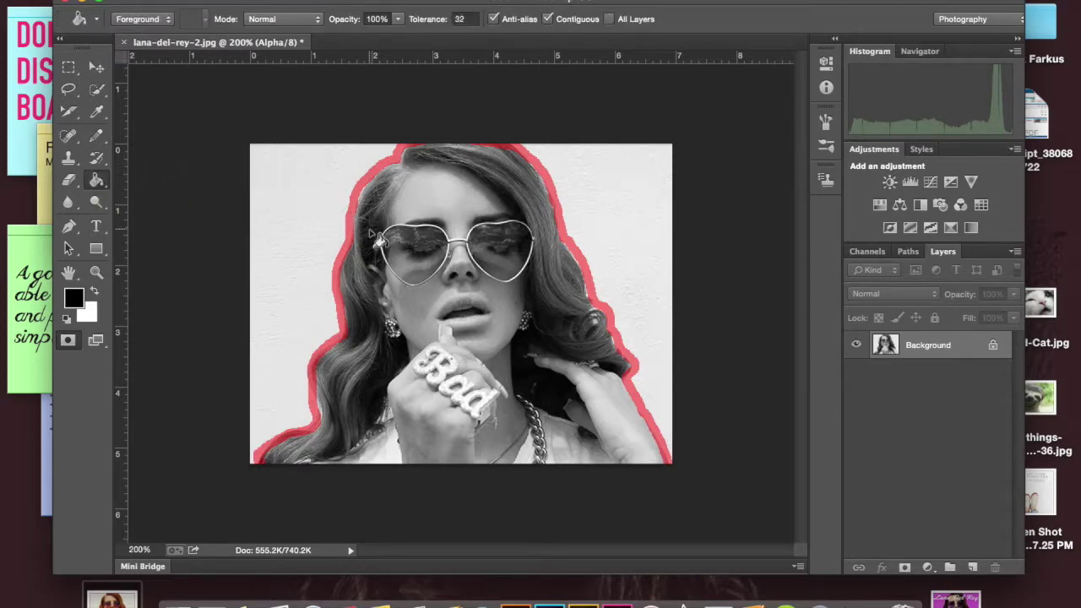
pyautogui.click(452, 298)
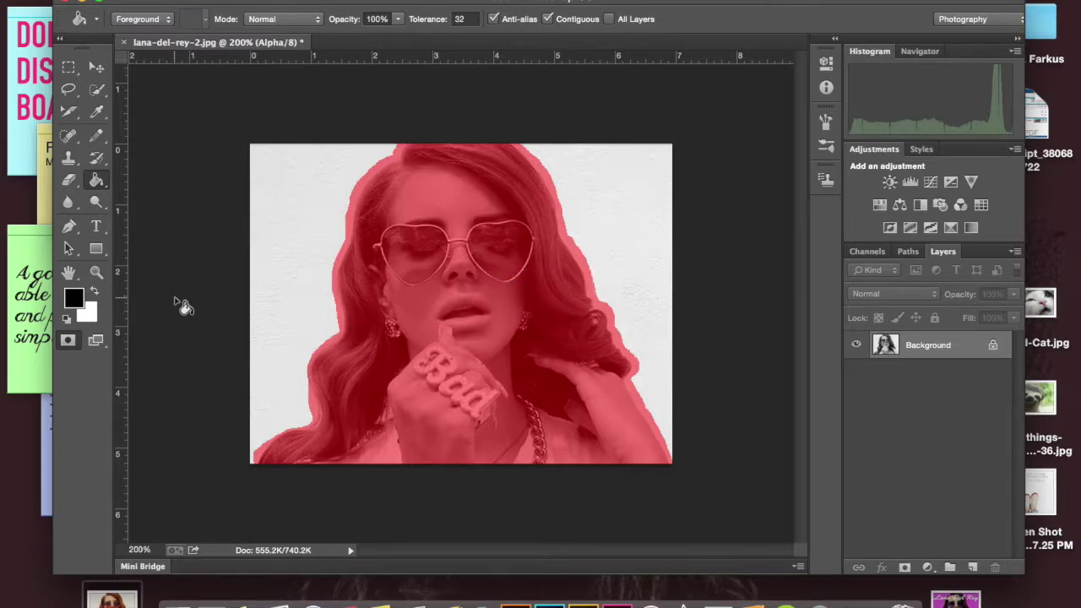
# Turn the quick mask into a selection of the backdrop, fill it with white and deselect
pyautogui.press('q')
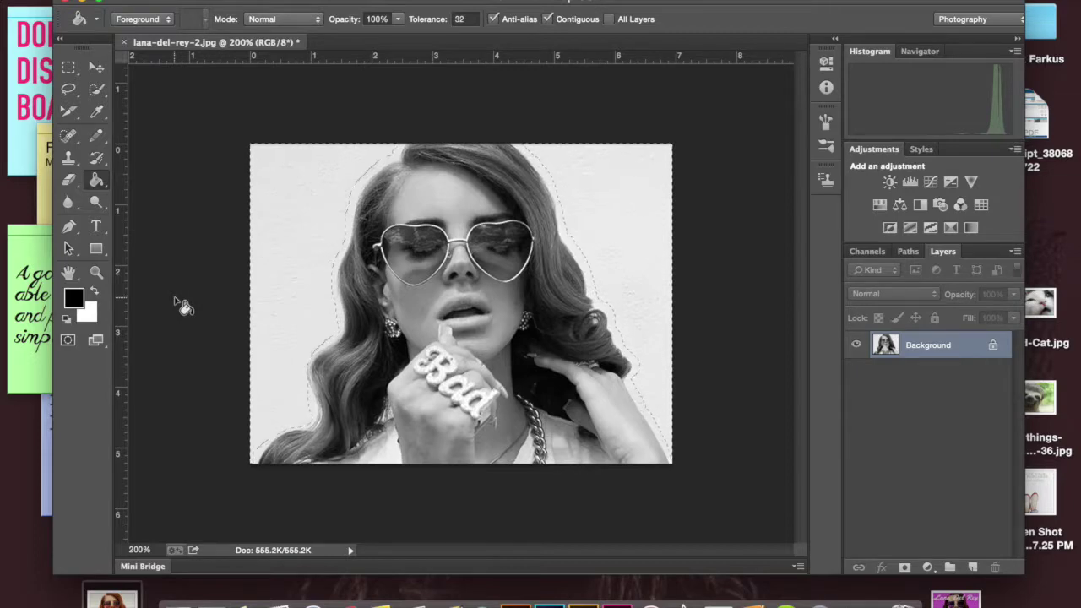
pyautogui.press('super+BackSpace')
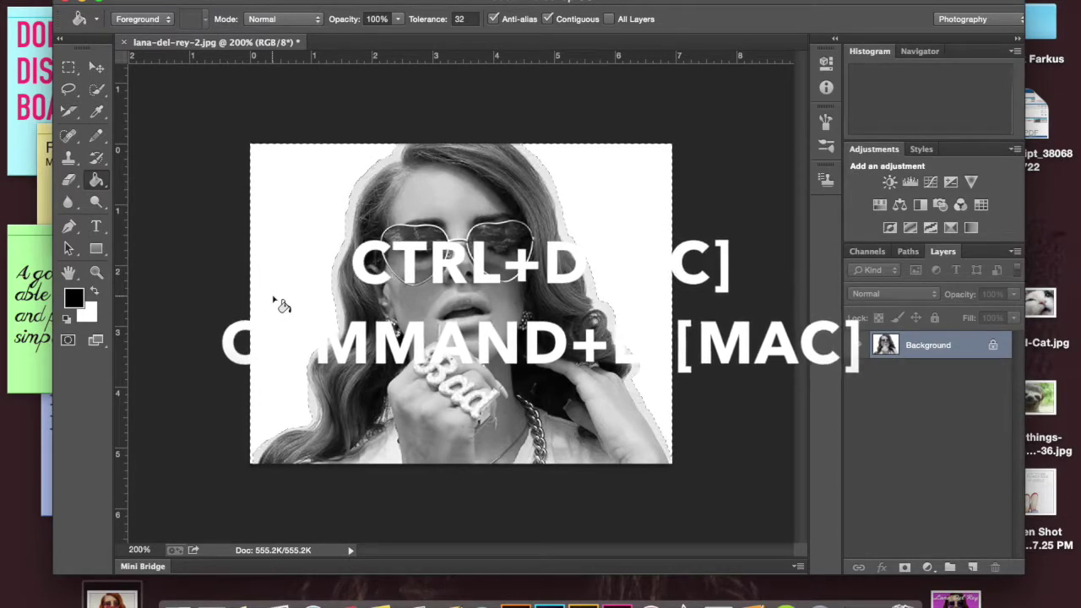
pyautogui.press('super+d')
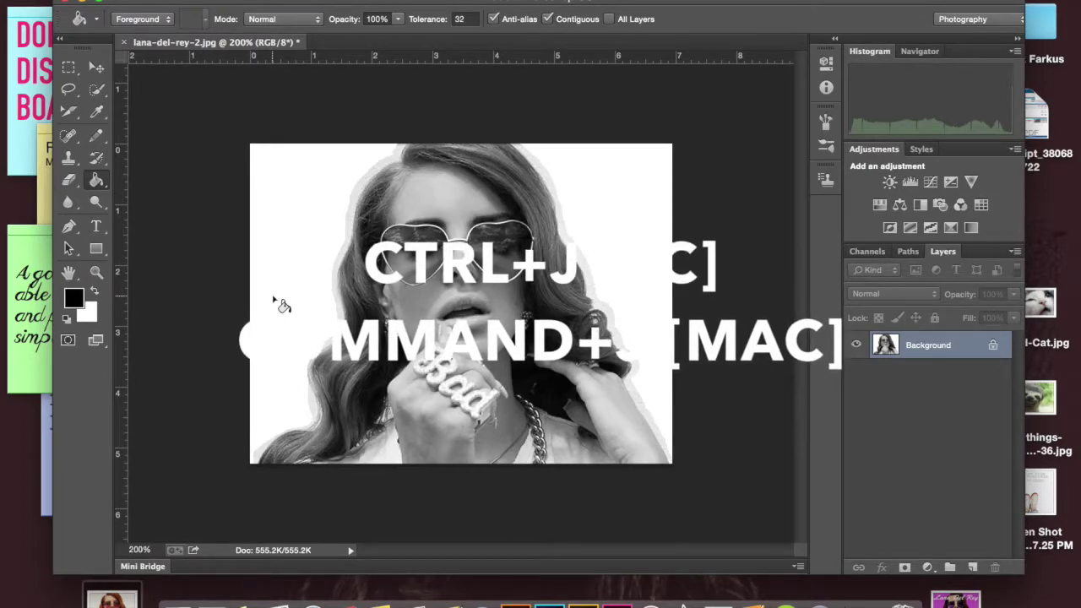
# Duplicate the Background layer and apply a Halftone Pattern filter to the copy with size 1, contrast 29 and the Dot pattern
pyautogui.press('super+j')
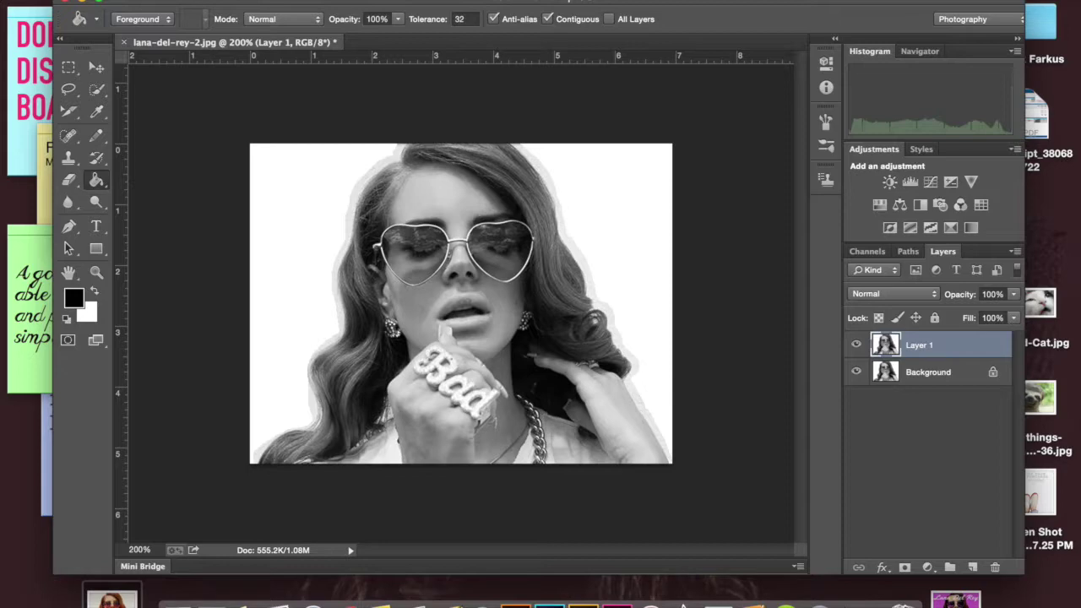
pyautogui.click(397, 0)
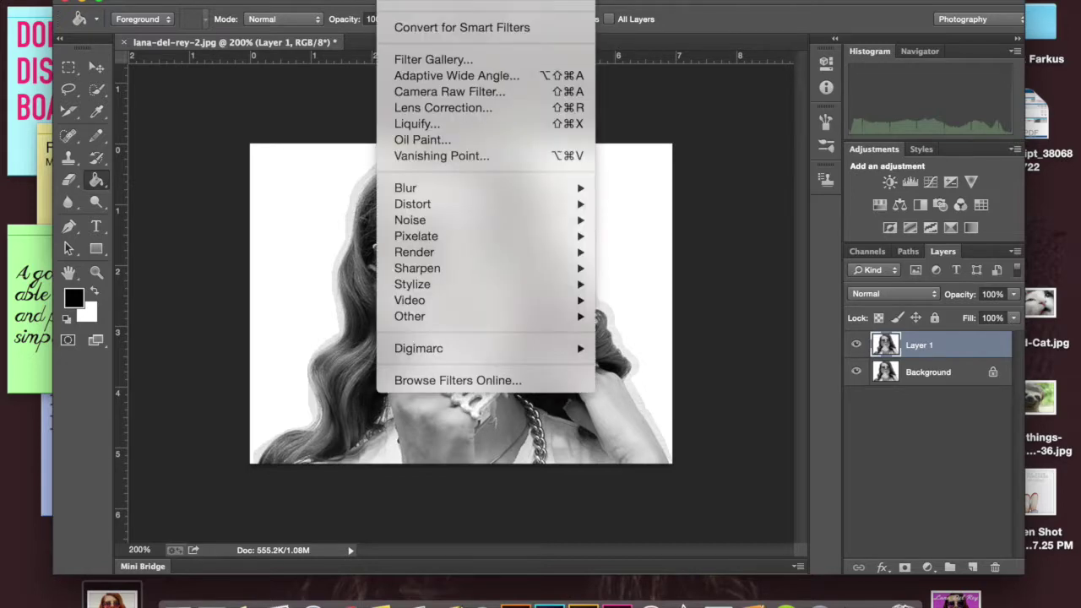
pyautogui.click(412, 61)
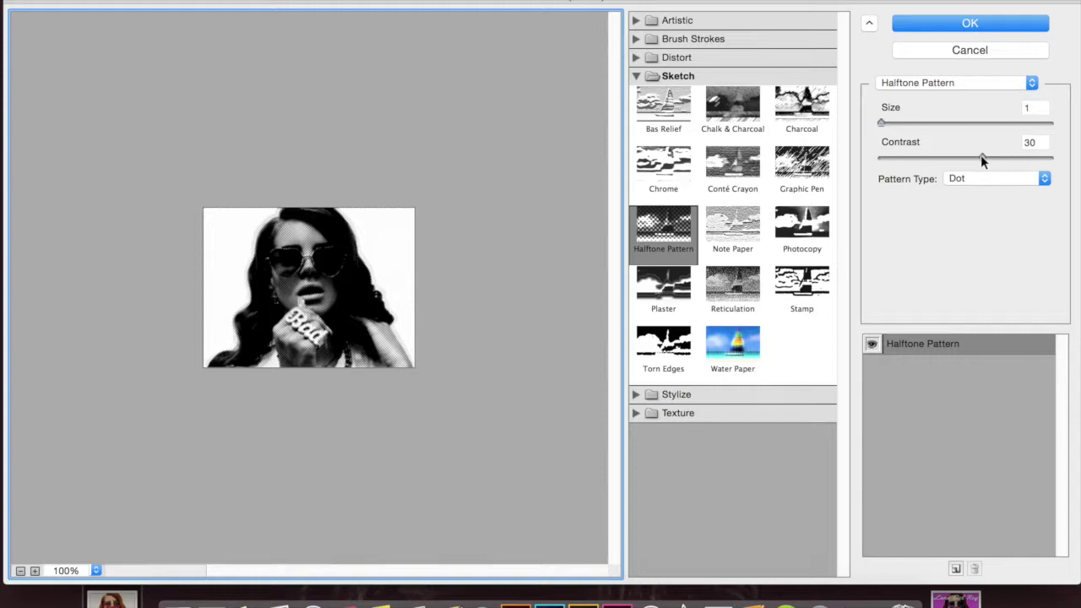
pyautogui.moveTo(981, 155)
pyautogui.mouseDown()
pyautogui.moveTo(869, 159)
pyautogui.moveTo(941, 168)
pyautogui.moveTo(976, 158)
pyautogui.mouseUp()
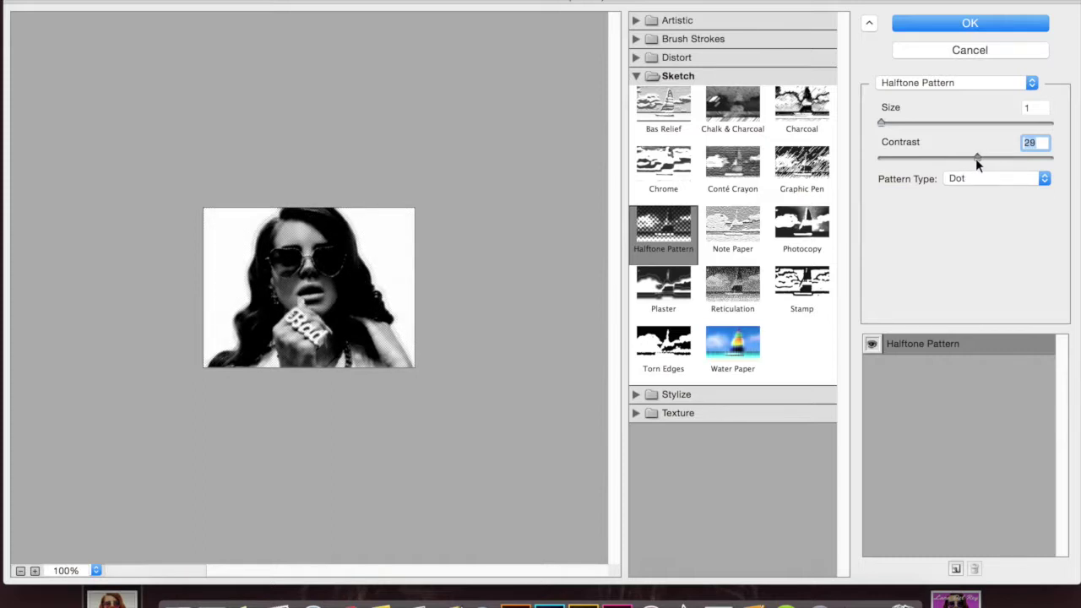
pyautogui.click(967, 27)
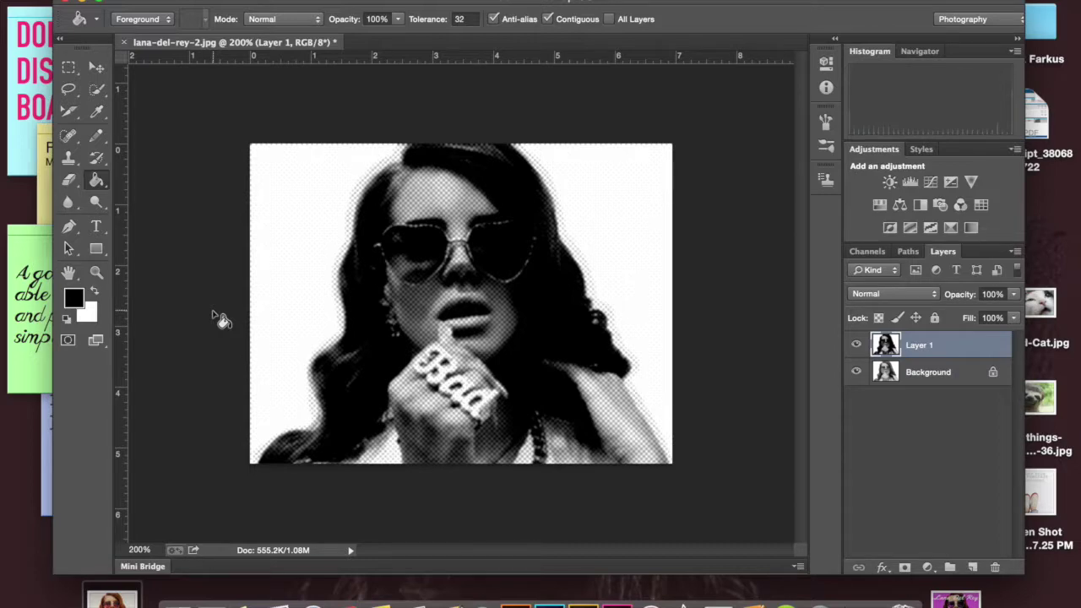
# Apply Smart Sharpen to the halftone layer with an amount of 500% and a slightly adjusted radius
pyautogui.click(404, 0)
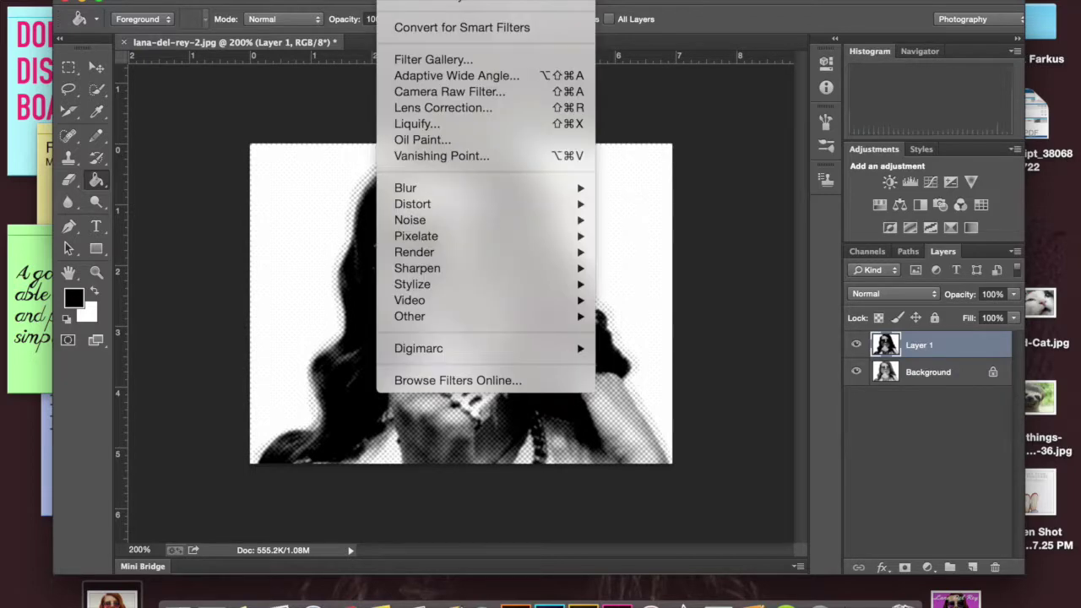
pyautogui.moveTo(448, 256)
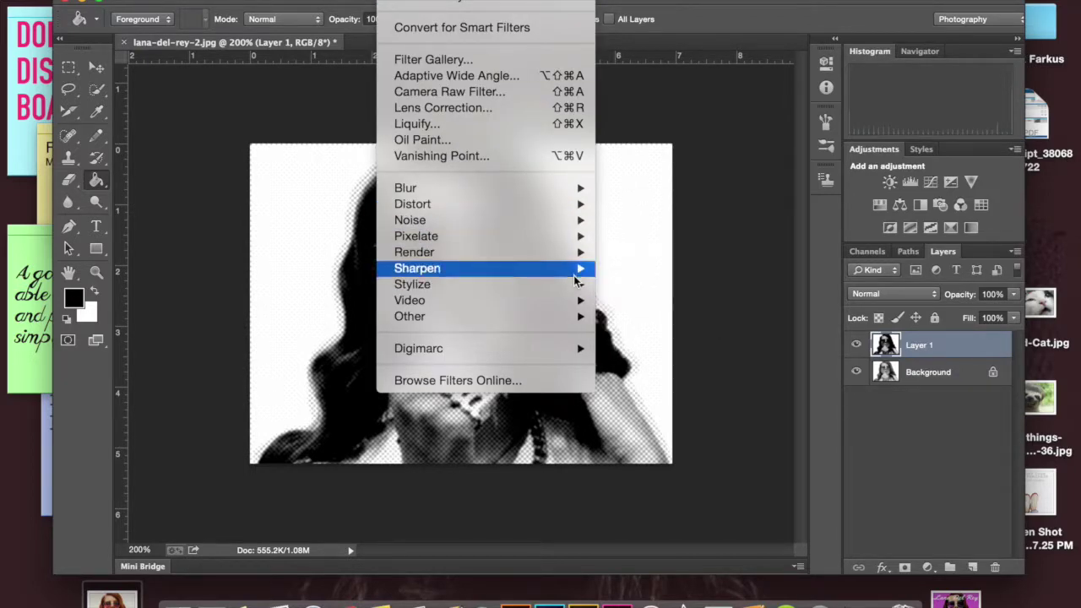
pyautogui.moveTo(541, 267)
pyautogui.click(663, 331)
pyautogui.moveTo(629, 94); pyautogui.dragTo(652, 148)
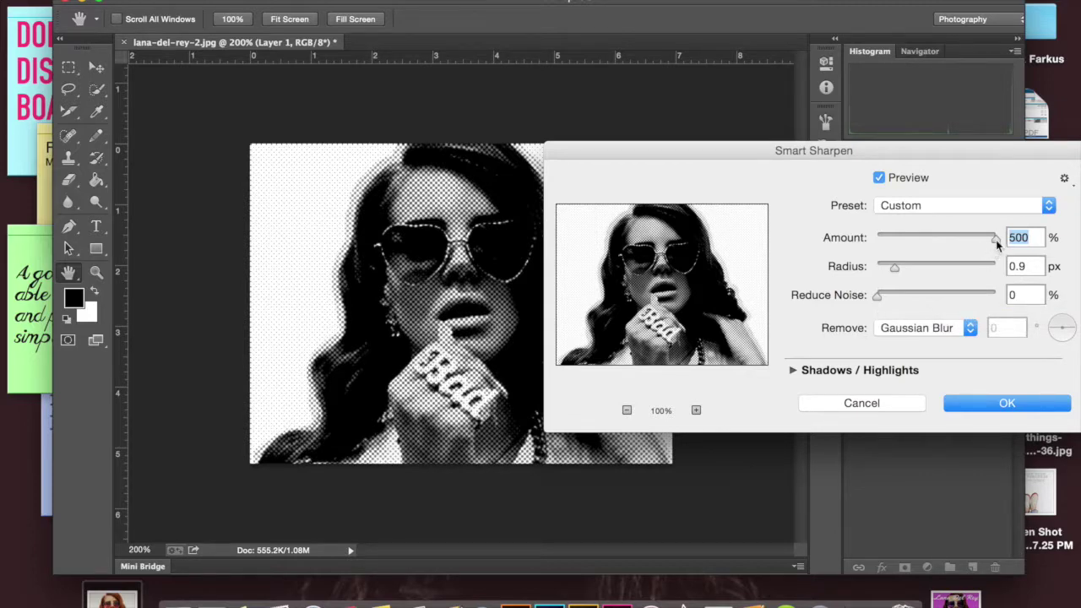
pyautogui.moveTo(921, 237); pyautogui.dragTo(996, 238)
pyautogui.moveTo(896, 269); pyautogui.dragTo(898, 268)
pyautogui.click(975, 402)
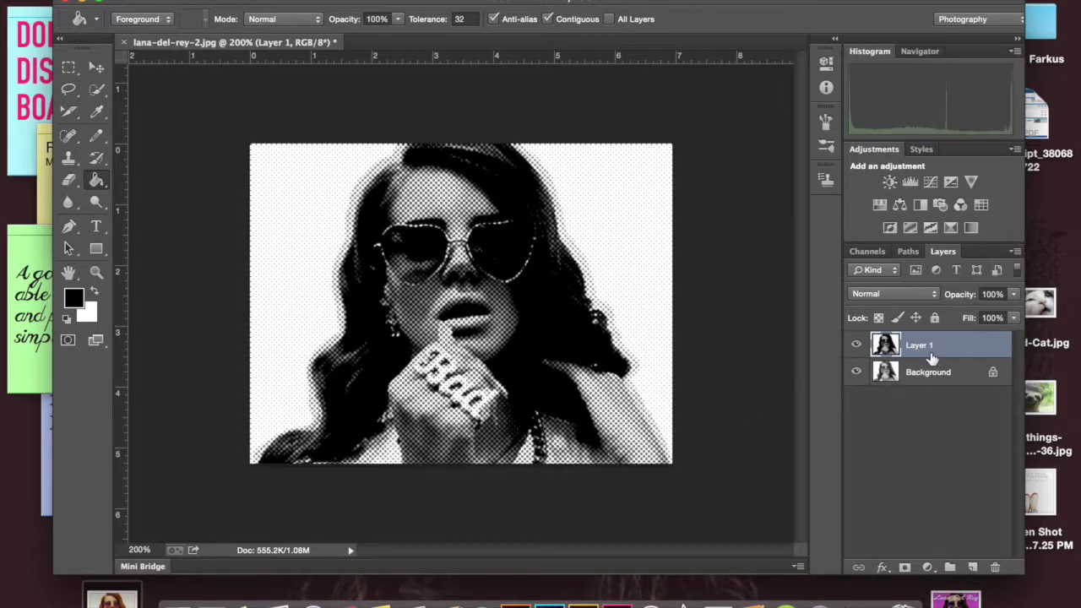
# Set Layer 1's blend mode to Multiply and add a new empty layer directly beneath it
pyautogui.click(925, 298)
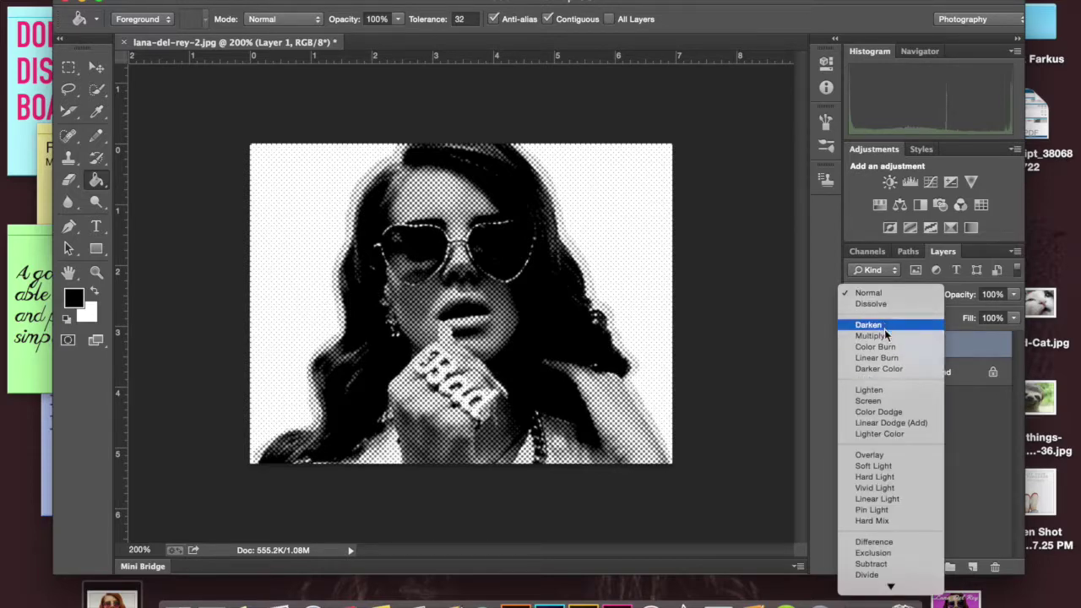
pyautogui.click(882, 337)
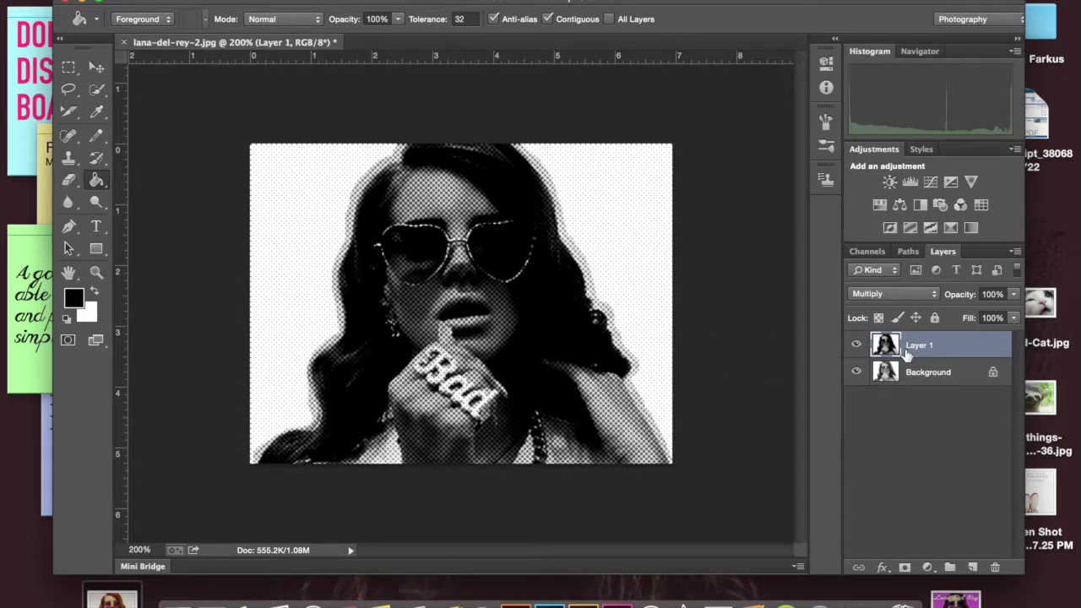
pyautogui.click(974, 568)
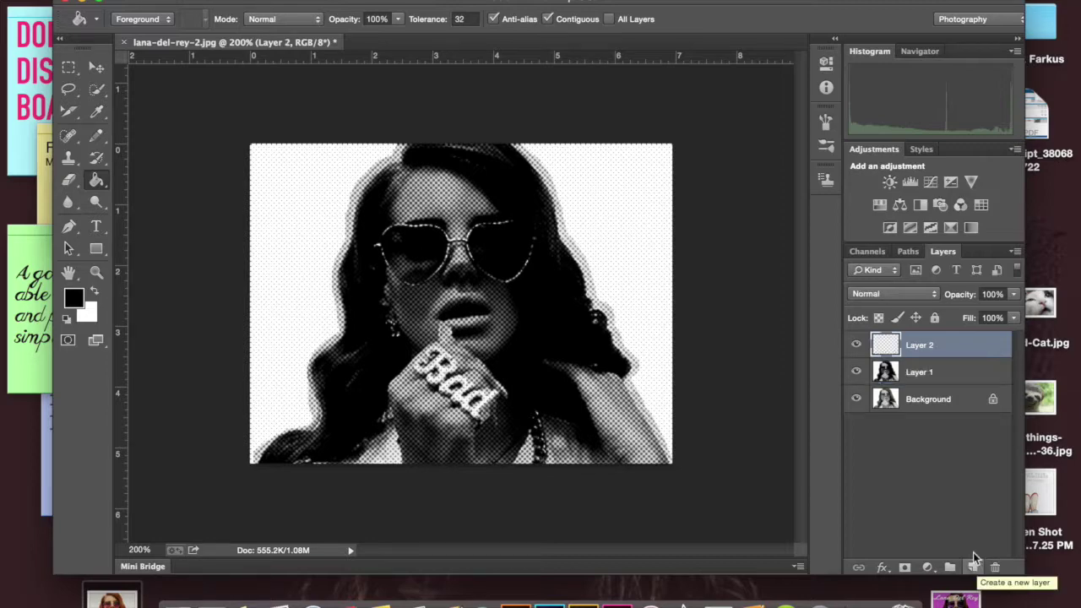
pyautogui.click(924, 376)
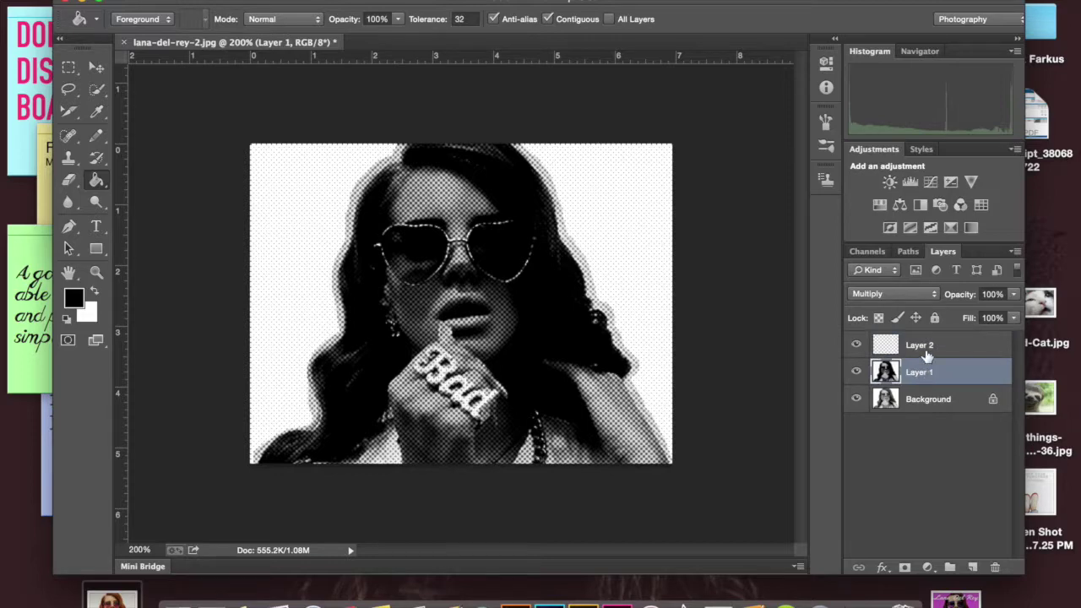
pyautogui.moveTo(915, 380); pyautogui.dragTo(921, 350)
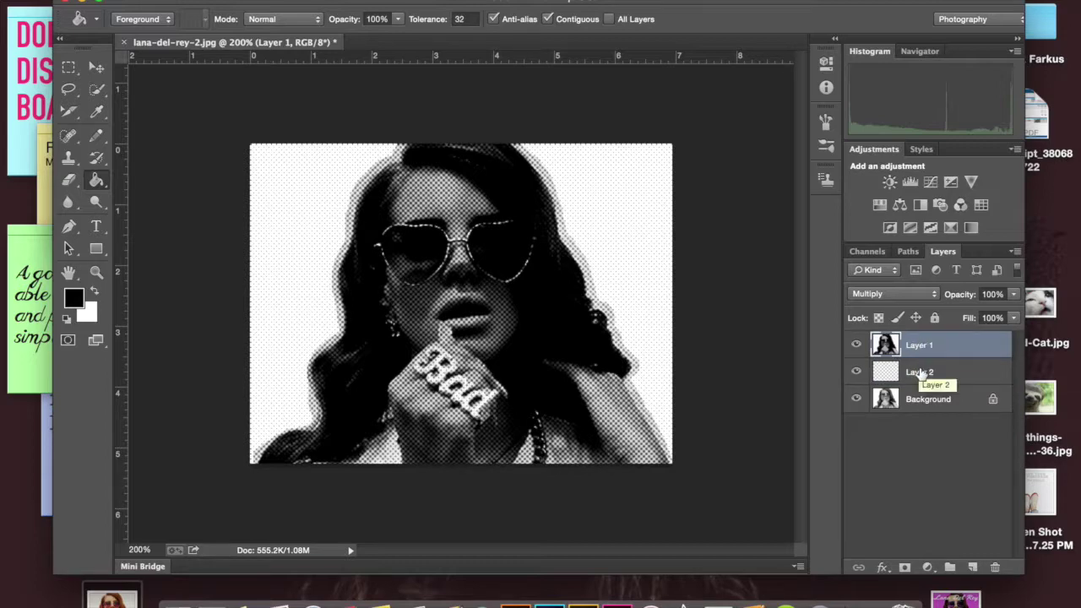
pyautogui.click(921, 373)
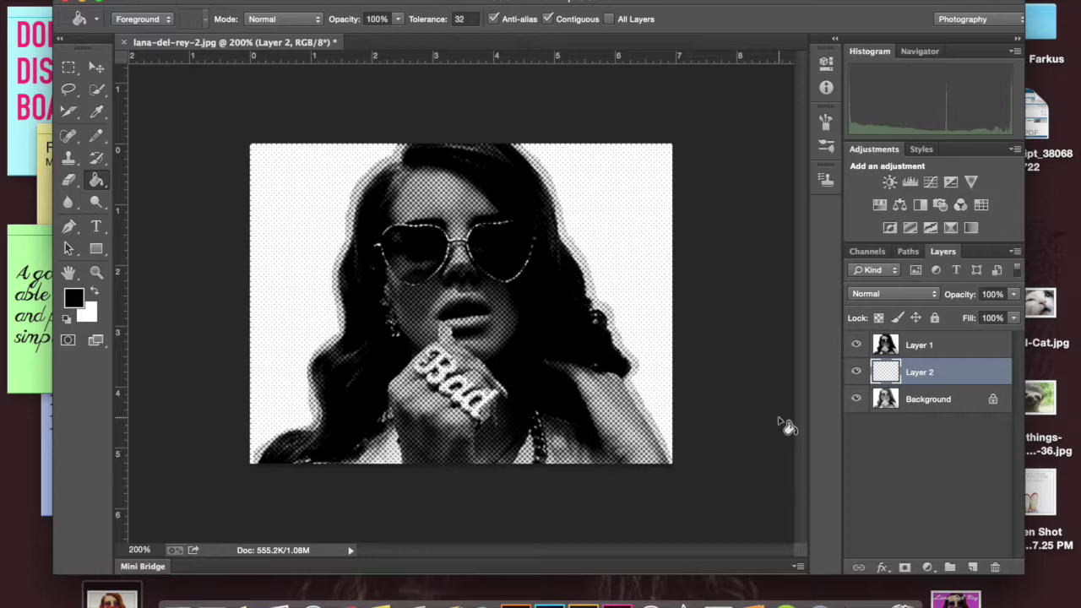
# Set the foreground color to bright magenta (f82afa) and fill all of Layer 2 with it using the Paint Bucket
pyautogui.click(73, 300)
pyautogui.click(719, 140)
pyautogui.click(718, 181)
pyautogui.click(782, 213)
pyautogui.click(758, 199)
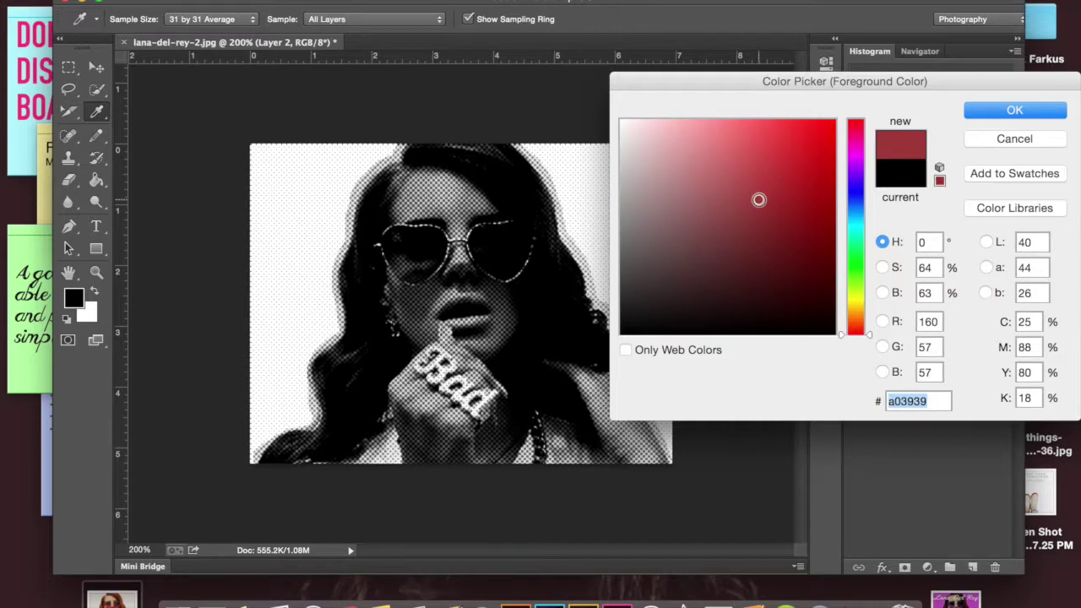
pyautogui.moveTo(777, 155)
pyautogui.mouseDown()
pyautogui.moveTo(714, 122)
pyautogui.moveTo(676, 149)
pyautogui.mouseUp()
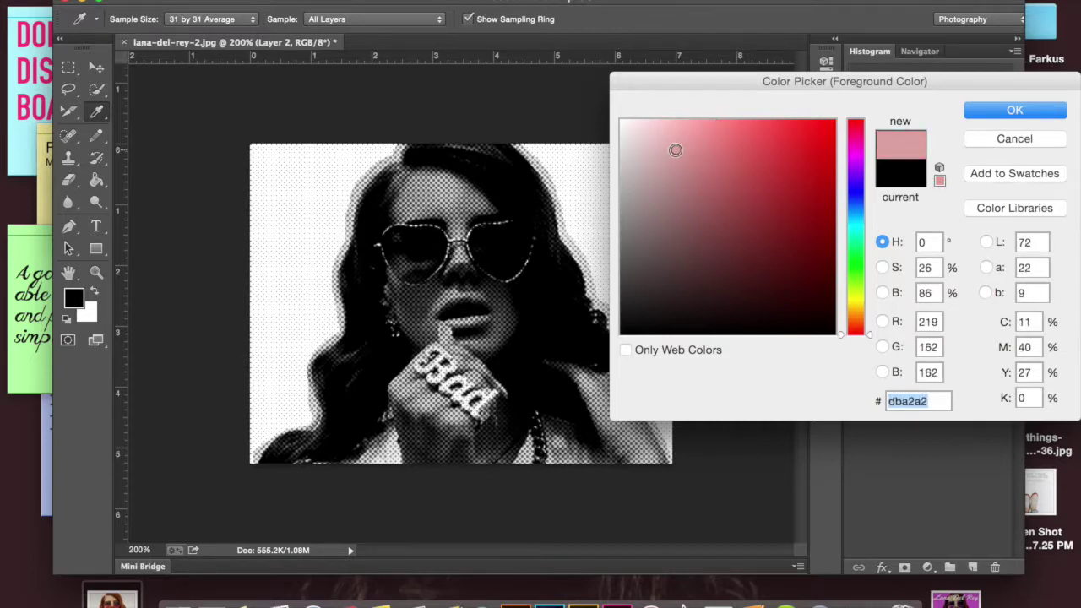
pyautogui.click(799, 124)
pyautogui.click(855, 156)
pyautogui.click(995, 116)
pyautogui.press('g')
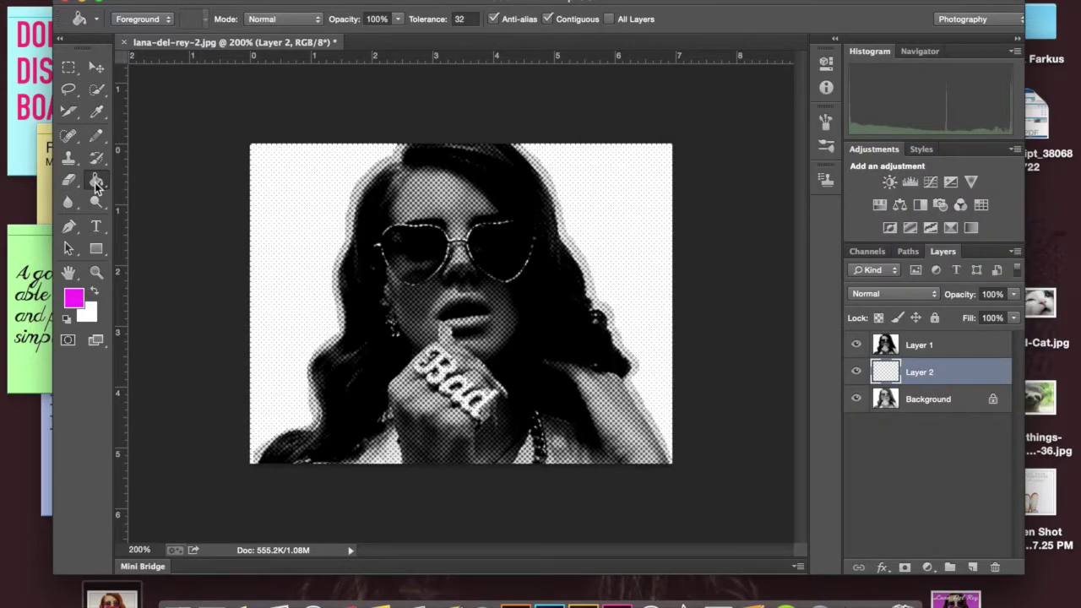
pyautogui.click(555, 184)
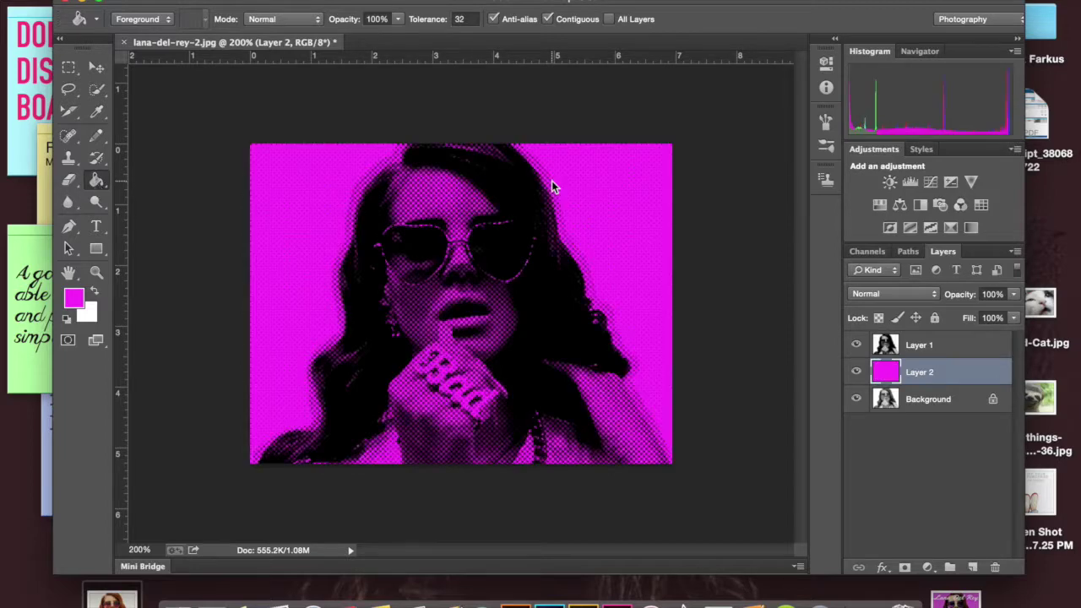
# Set the foreground color to the skin tone f7ceb7
pyautogui.click(74, 298)
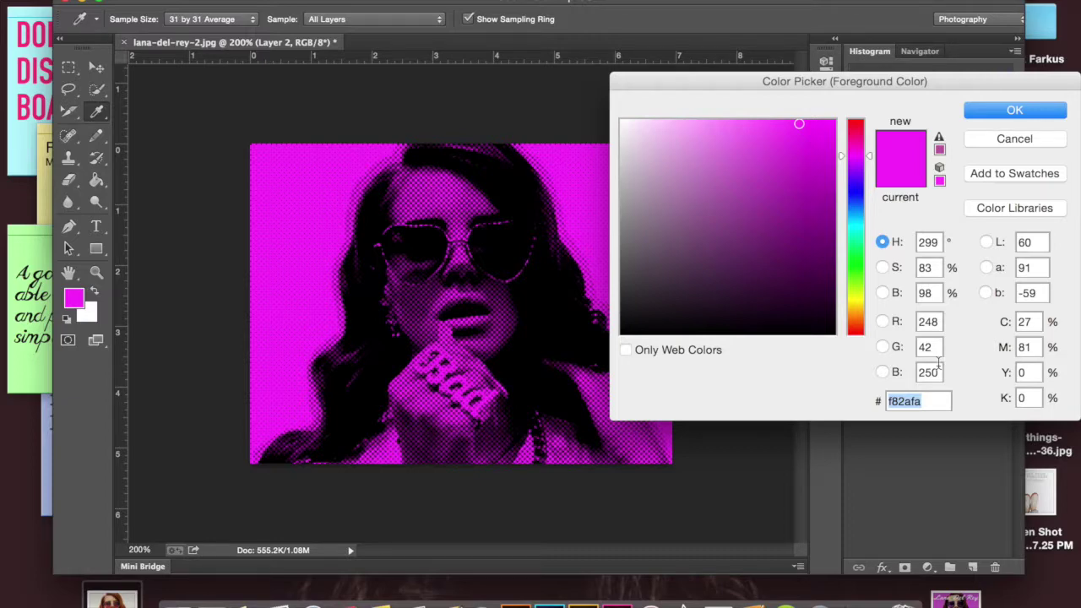
pyautogui.write('f7ceb7')
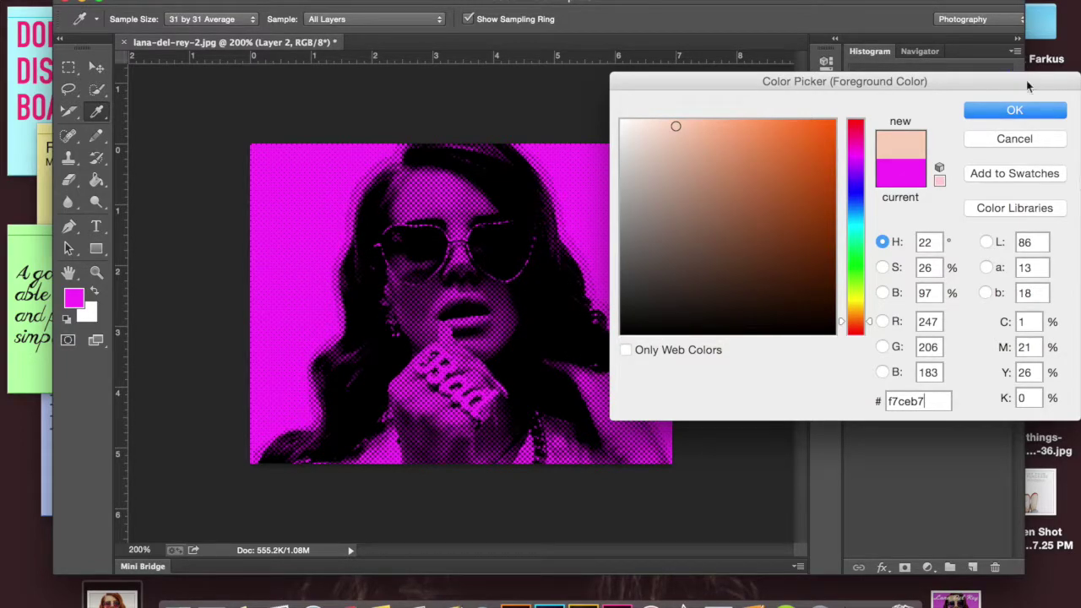
pyautogui.click(1014, 110)
pyautogui.press('g')
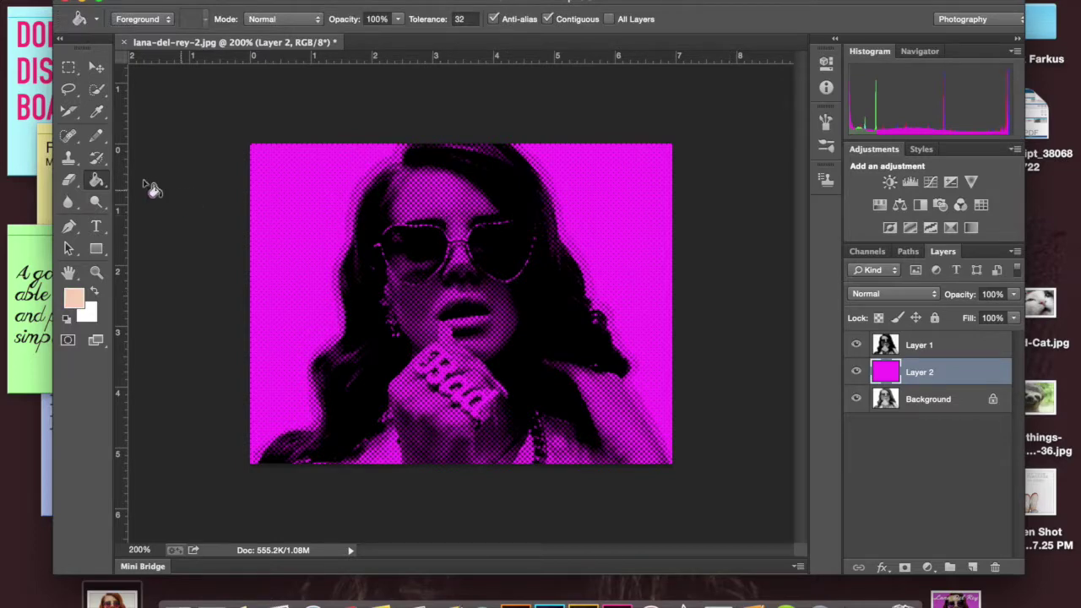
# Paint the face, fist and chest in the skin tone with the Pencil tool at size 20
pyautogui.click(95, 136)
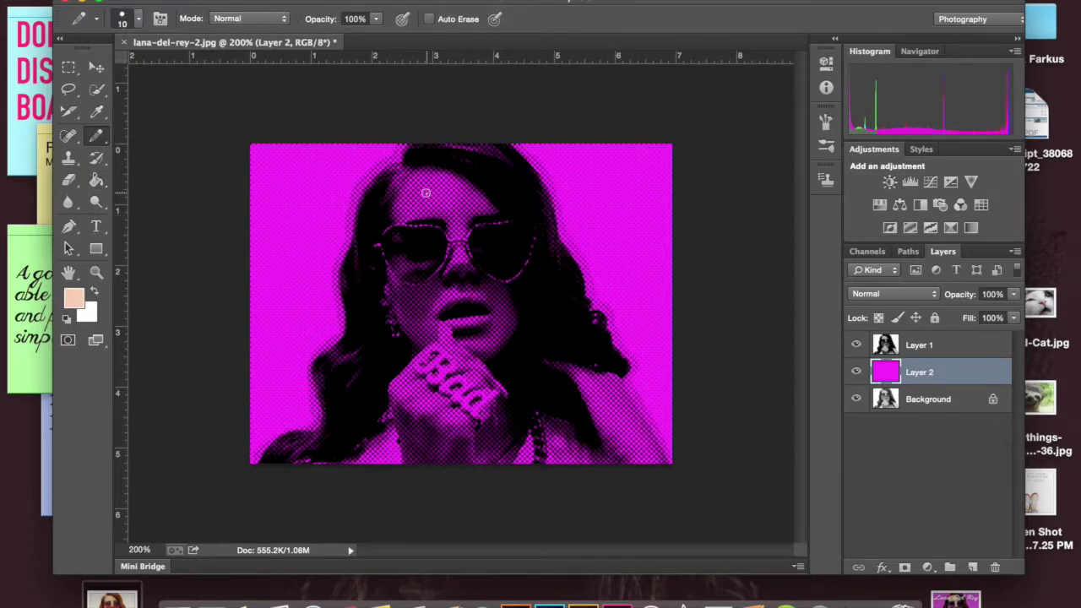
pyautogui.press(']')
pyautogui.moveTo(410, 202)
pyautogui.mouseDown()
pyautogui.moveTo(394, 212)
pyautogui.moveTo(418, 174)
pyautogui.moveTo(478, 199)
pyautogui.mouseUp()
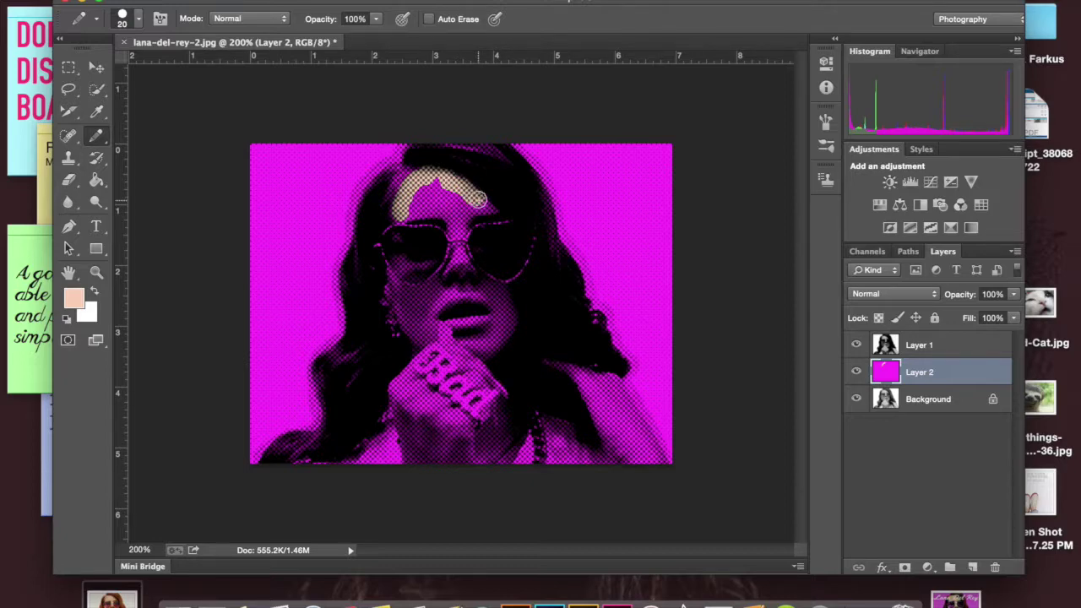
pyautogui.moveTo(478, 200); pyautogui.dragTo(462, 201)
pyautogui.moveTo(457, 201)
pyautogui.mouseDown()
pyautogui.moveTo(486, 206)
pyautogui.moveTo(469, 218)
pyautogui.moveTo(462, 273)
pyautogui.moveTo(485, 213)
pyautogui.moveTo(467, 288)
pyautogui.moveTo(503, 292)
pyautogui.moveTo(493, 345)
pyautogui.moveTo(484, 295)
pyautogui.moveTo(388, 274)
pyautogui.moveTo(413, 333)
pyautogui.moveTo(430, 338)
pyautogui.moveTo(430, 304)
pyautogui.moveTo(413, 376)
pyautogui.moveTo(467, 429)
pyautogui.moveTo(418, 432)
pyautogui.moveTo(428, 416)
pyautogui.moveTo(346, 467)
pyautogui.moveTo(465, 454)
pyautogui.moveTo(488, 438)
pyautogui.moveTo(448, 450)
pyautogui.moveTo(461, 365)
pyautogui.moveTo(429, 359)
pyautogui.moveTo(474, 372)
pyautogui.moveTo(345, 428)
pyautogui.mouseUp()
# Paint the raised shoulder and arm in the skin tone with a larger pencil
pyautogui.press(']')
pyautogui.press(']')
pyautogui.press(']')
pyautogui.press(']')
pyautogui.press(']')
pyautogui.press(']')
pyautogui.moveTo(562, 365)
pyautogui.mouseDown()
pyautogui.moveTo(615, 451)
pyautogui.moveTo(654, 426)
pyautogui.mouseUp()
pyautogui.press('[')
pyautogui.press('[')
pyautogui.press('[')
# Sample the magenta of the backdrop beside the shoulder as the foreground color
pyautogui.click(635, 394)
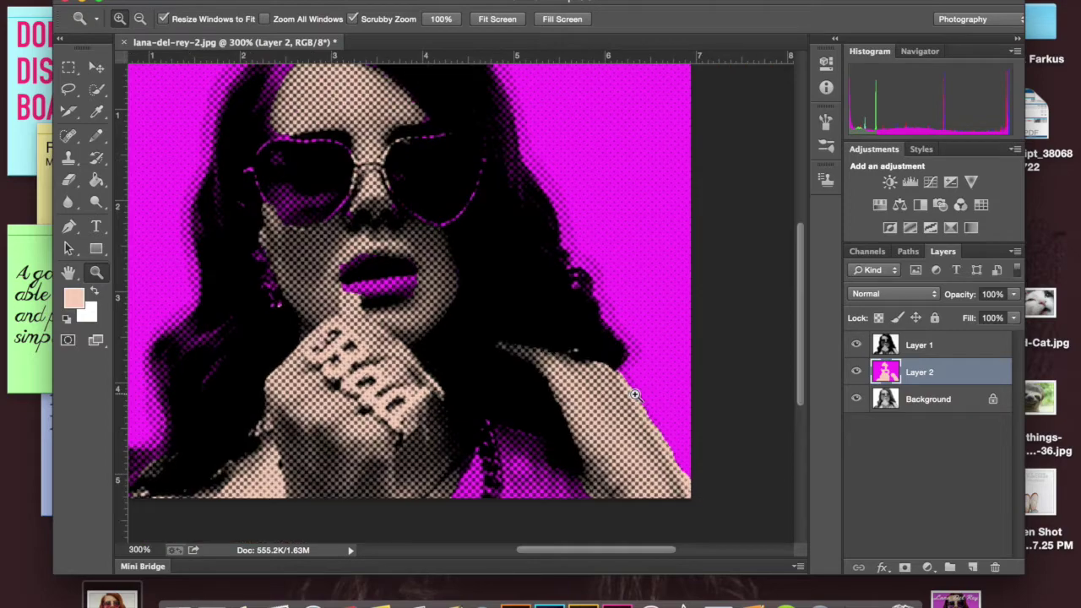
pyautogui.click(635, 395)
pyautogui.click(635, 394)
pyautogui.hscroll(3, 635, 395)
pyautogui.scroll(-1, 636, 395)
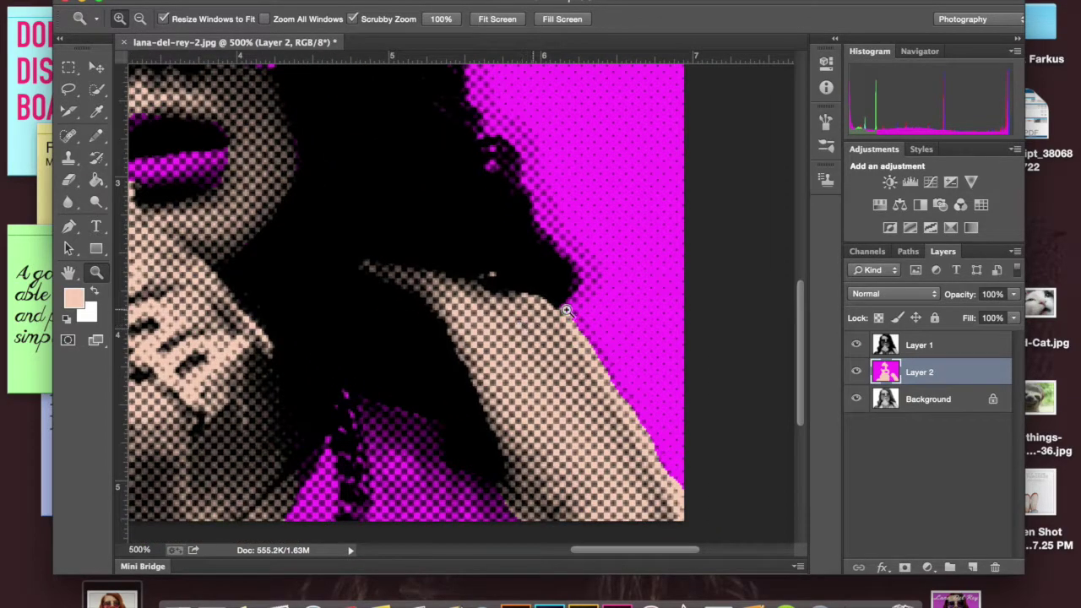
pyautogui.press('i')
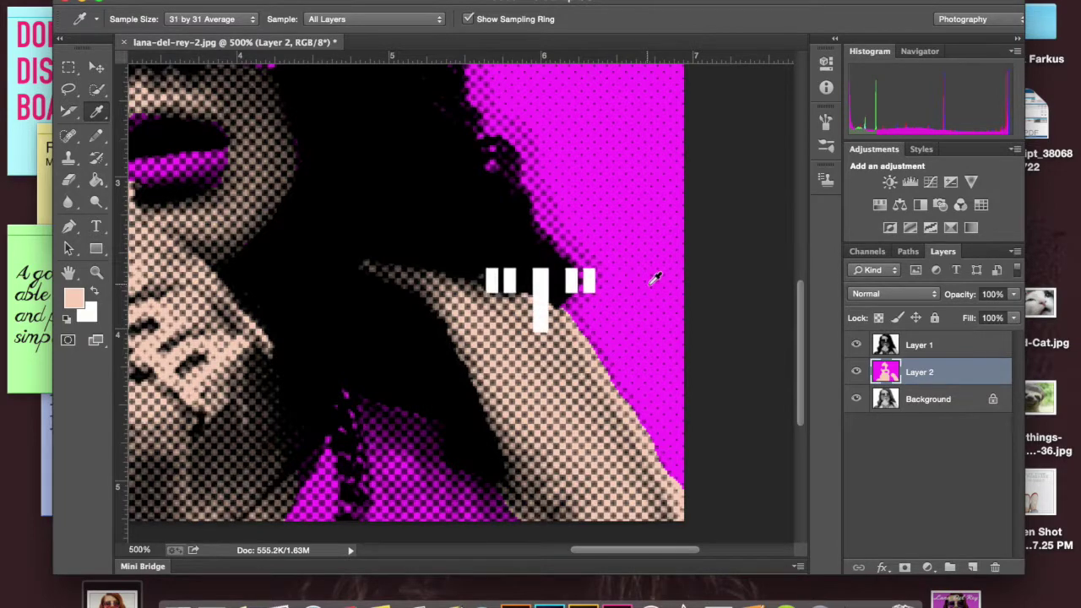
pyautogui.click(639, 340)
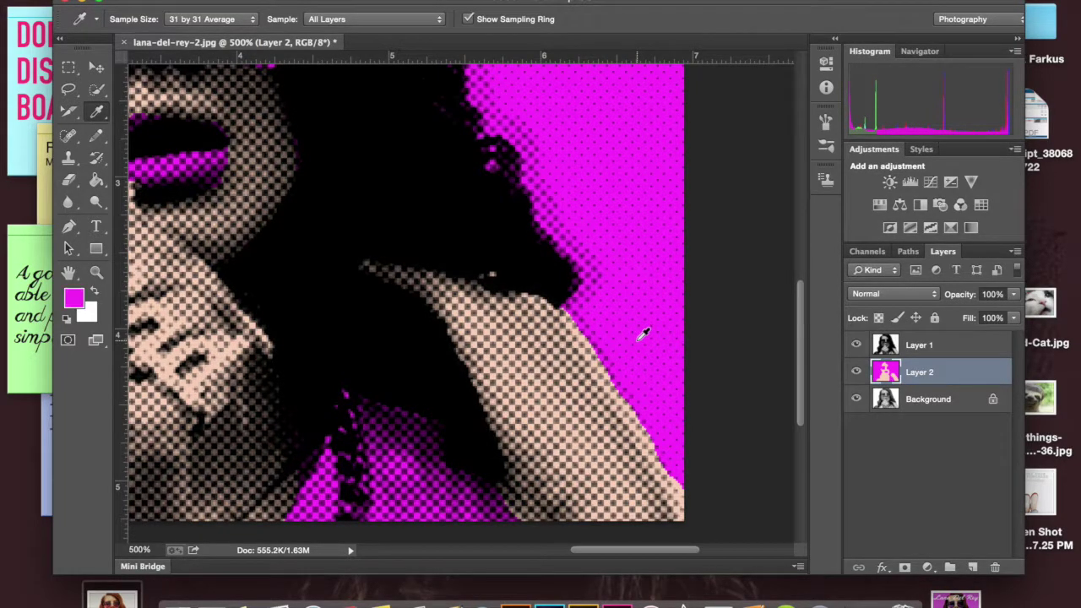
pyautogui.click(639, 339)
pyautogui.click(640, 339)
pyautogui.press('b')
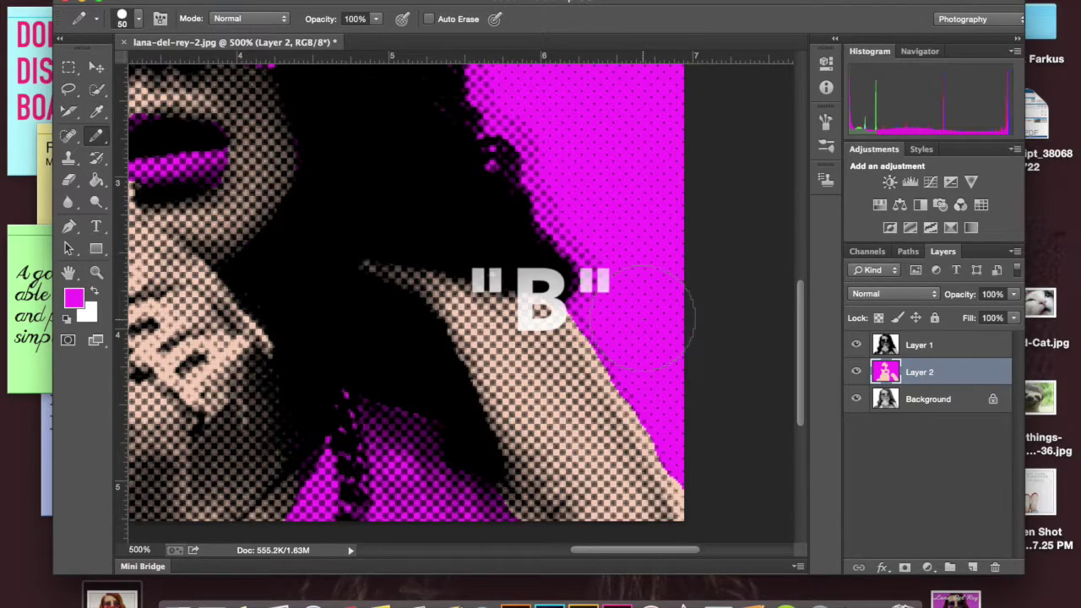
# Set the pencil size to 10 and paint magenta along the outer edge of the shoulder and arm to cover the skin-tone spill
pyautogui.press('[')
pyautogui.press('[')
pyautogui.press('[')
pyautogui.press('[')
pyautogui.press('[')
pyautogui.press('[')
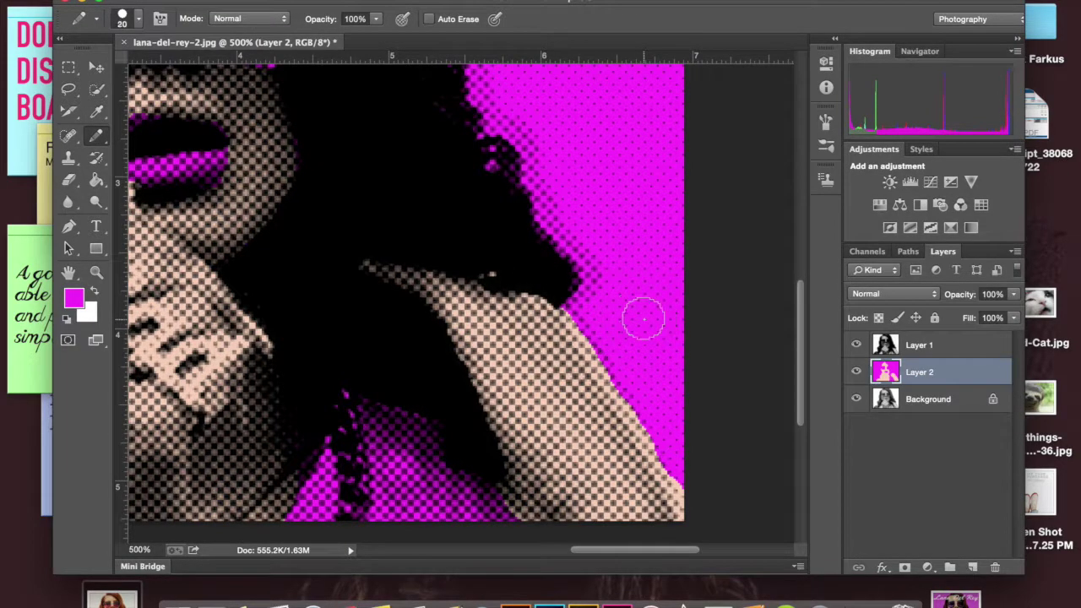
pyautogui.press(']')
pyautogui.press(']')
pyautogui.press(']')
pyautogui.press(']')
pyautogui.press(']')
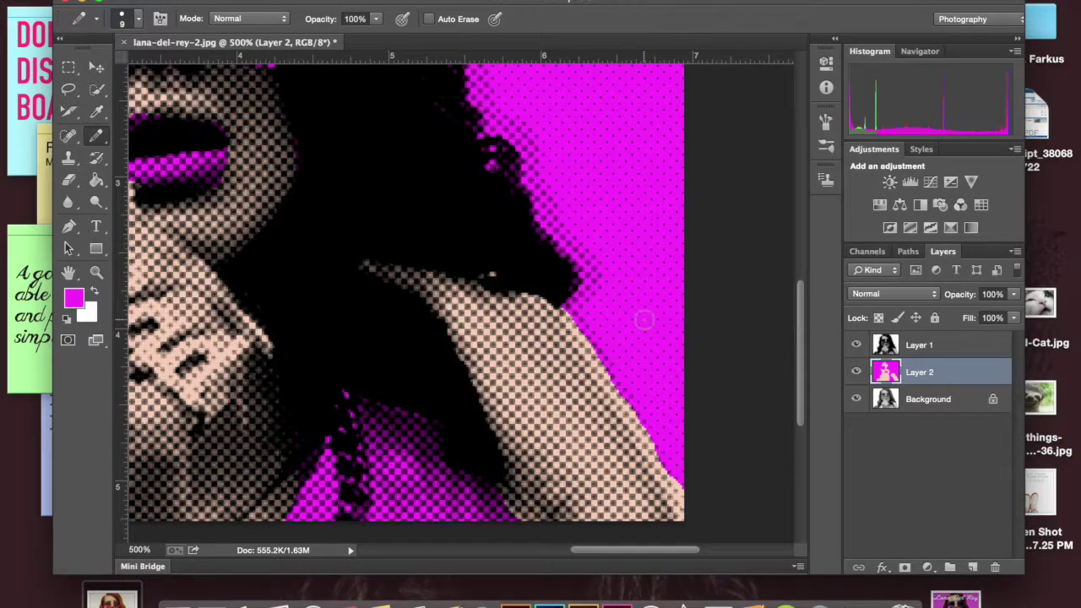
pyautogui.press(']')
pyautogui.press(']')
pyautogui.press(']')
pyautogui.press('[')
pyautogui.press('[')
pyautogui.press('[')
pyautogui.press('[')
pyautogui.press('[')
pyautogui.press('[')
pyautogui.press('[')
pyautogui.press('[')
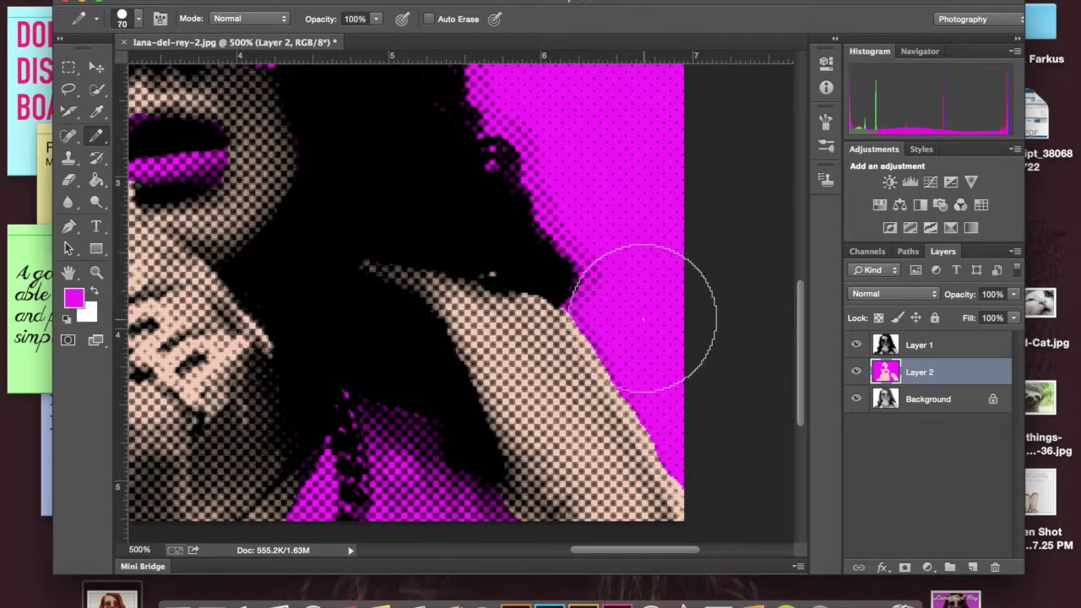
pyautogui.press('[')
pyautogui.press('[')
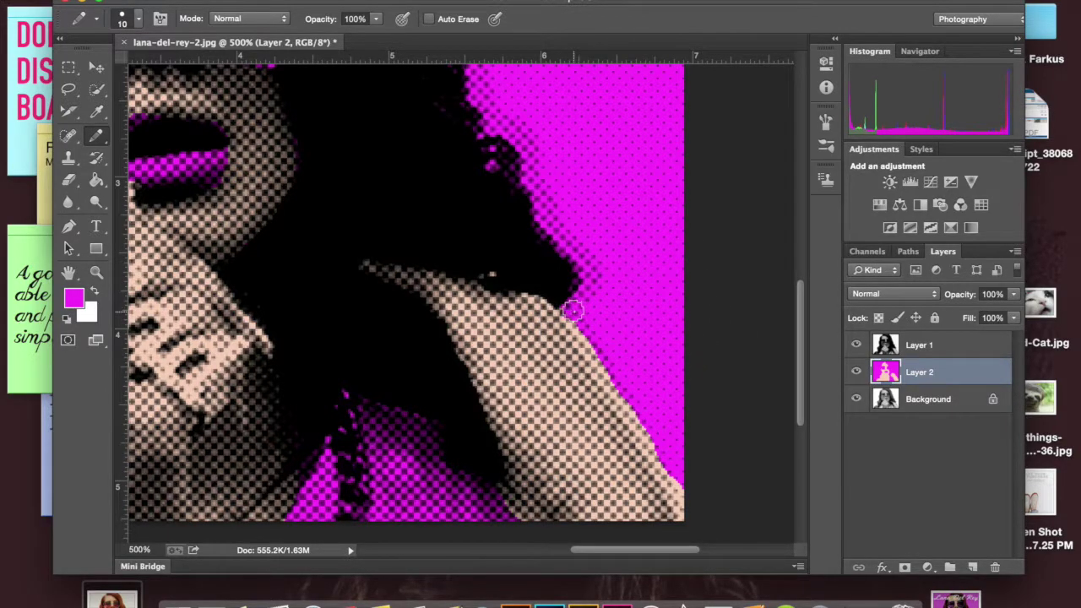
pyautogui.moveTo(574, 310); pyautogui.dragTo(664, 469)
# Set the Pencil's foreground color to red (d0161f)
pyautogui.press('z')
pyautogui.press('super+minus')
pyautogui.press('super+minus')
pyautogui.press('super+minus')
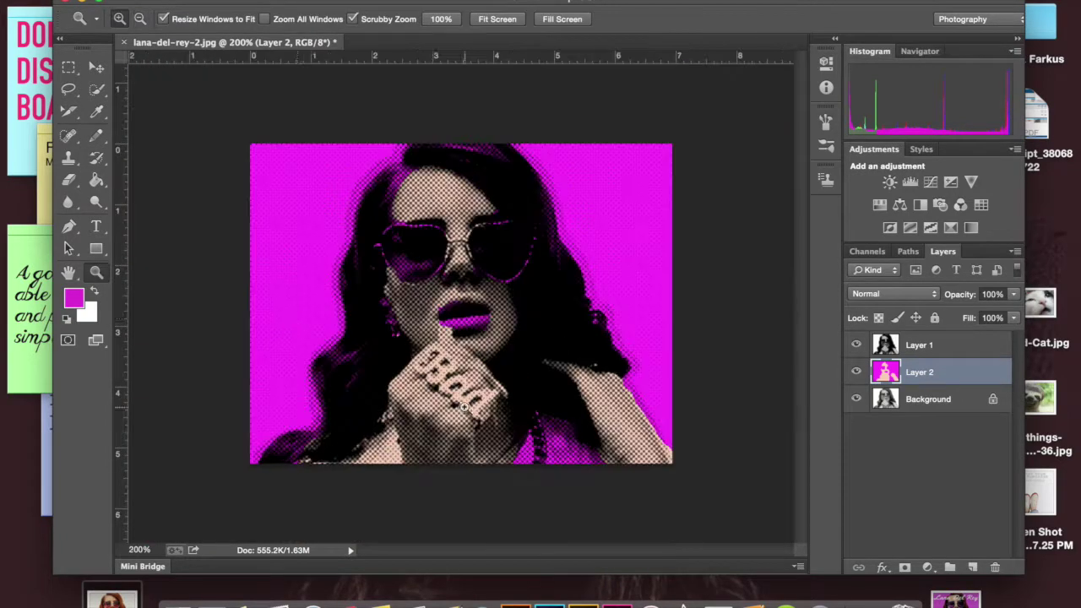
pyautogui.click(97, 137)
pyautogui.click(73, 297)
pyautogui.click(780, 283)
pyautogui.moveTo(781, 283); pyautogui.dragTo(813, 158)
pyautogui.click(856, 125)
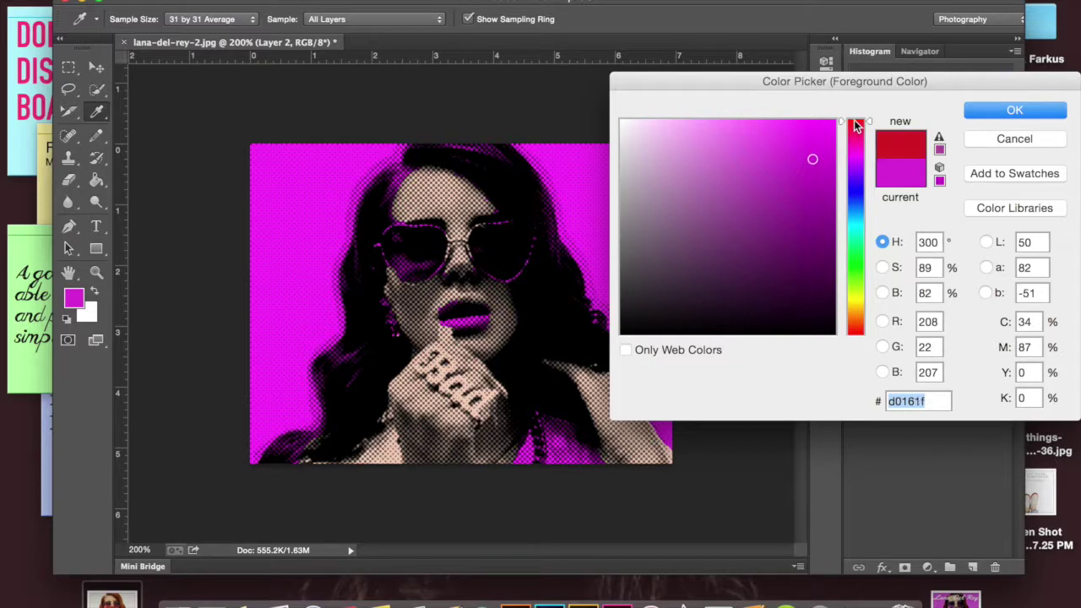
pyautogui.click(996, 112)
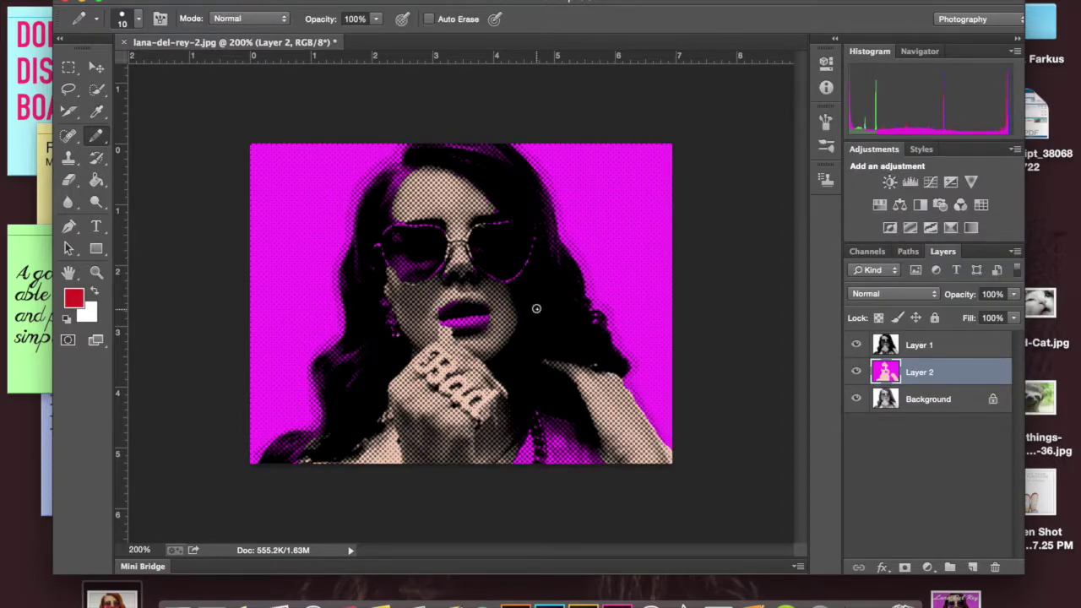
# Paint both lips red with the pencil at size 10
pyautogui.press(']')
pyautogui.press(']')
pyautogui.press(']')
pyautogui.press(']')
pyautogui.press(']')
pyautogui.press(']')
pyautogui.press(']')
pyautogui.press(']')
pyautogui.press(']')
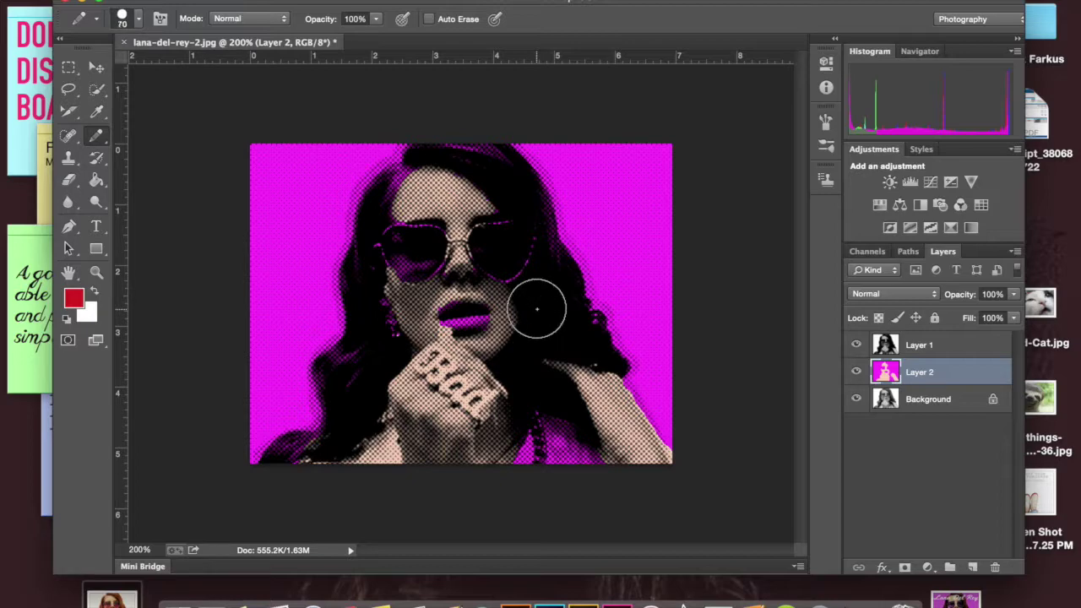
pyautogui.press('[')
pyautogui.press('[')
pyautogui.press('[')
pyautogui.press('[')
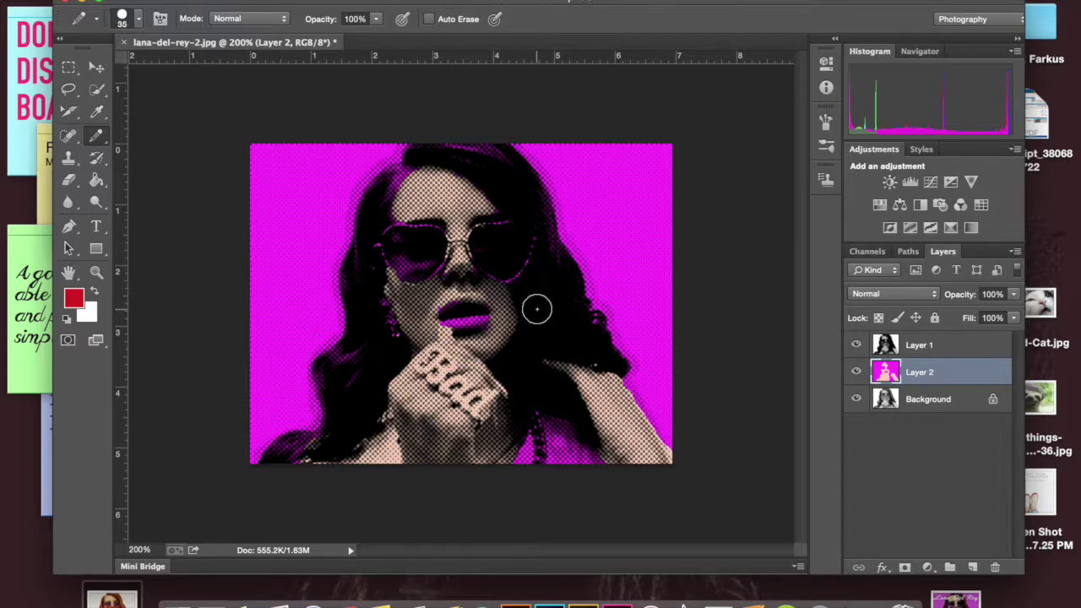
pyautogui.press('[')
pyautogui.press('[')
pyautogui.press('[')
pyautogui.press('[')
pyautogui.press(']')
pyautogui.press(']')
pyautogui.press(']')
pyautogui.press('[')
pyautogui.press('[')
pyautogui.press('[')
pyautogui.moveTo(444, 322)
pyautogui.mouseDown()
pyautogui.moveTo(487, 317)
pyautogui.moveTo(448, 326)
pyautogui.moveTo(456, 316)
pyautogui.mouseUp()
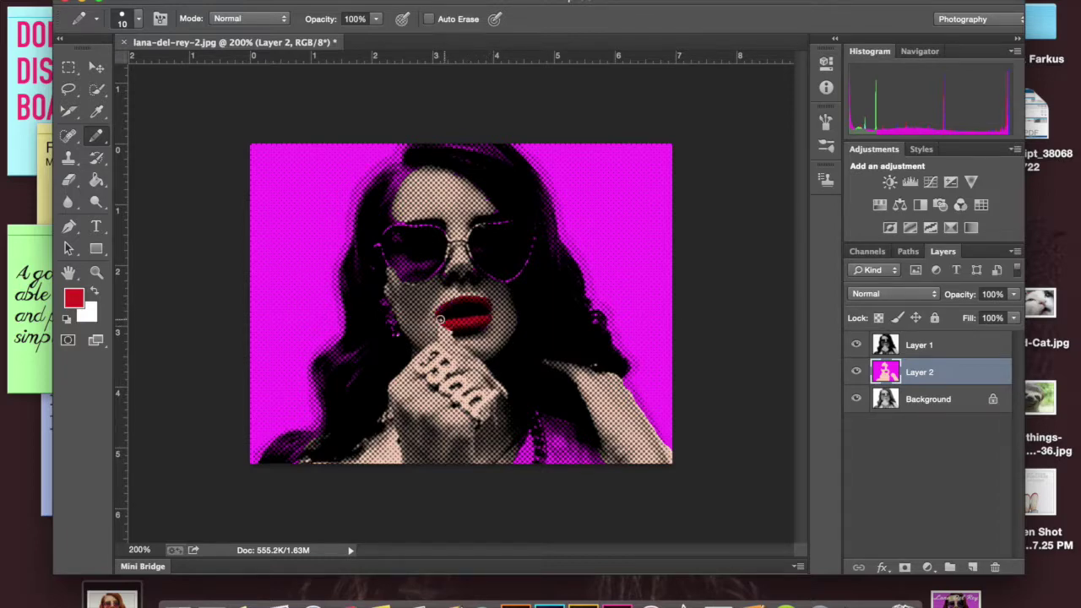
# Set the foreground color to yellow and paint over the "Bad" ring
pyautogui.click(74, 297)
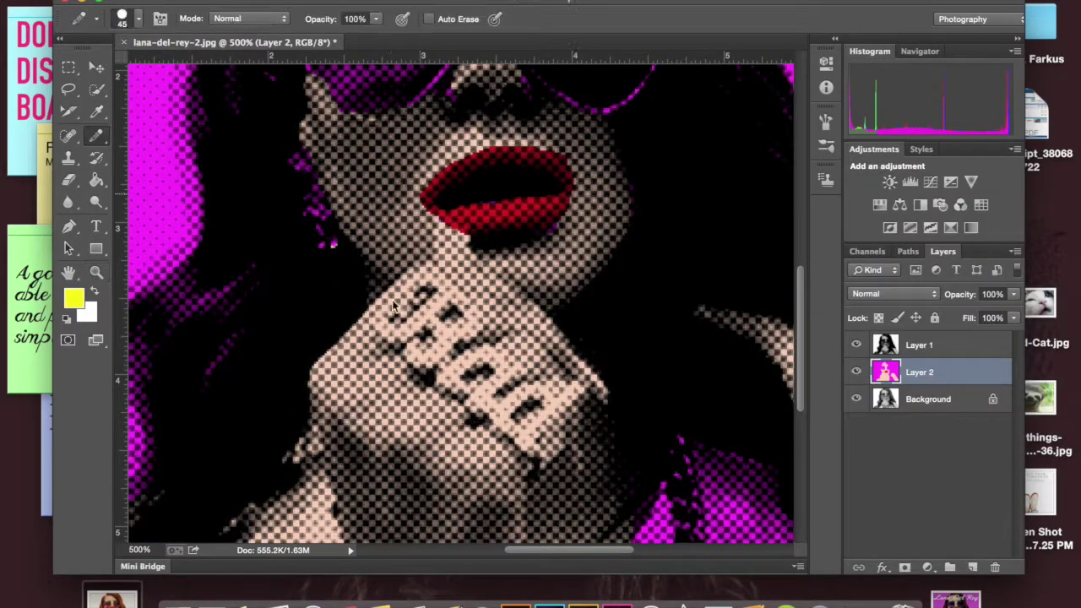
pyautogui.moveTo(391, 306)
pyautogui.mouseDown()
pyautogui.moveTo(444, 300)
pyautogui.moveTo(422, 359)
pyautogui.moveTo(486, 388)
pyautogui.moveTo(532, 443)
pyautogui.moveTo(558, 397)
pyautogui.mouseUp()
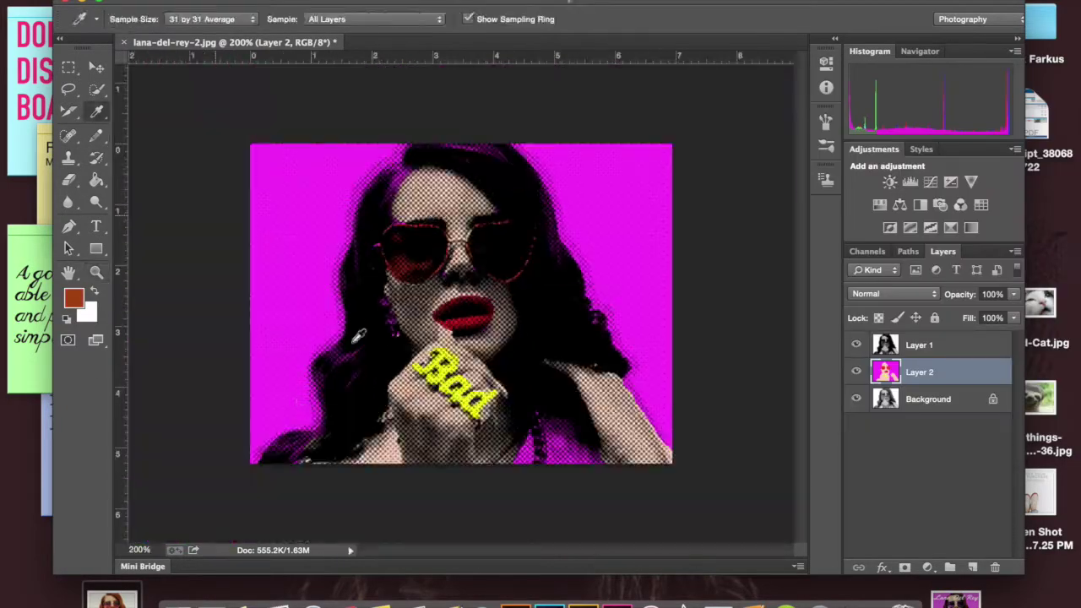
# Paint the hair reddish brown around the head and down over the shoulders
pyautogui.press('b')
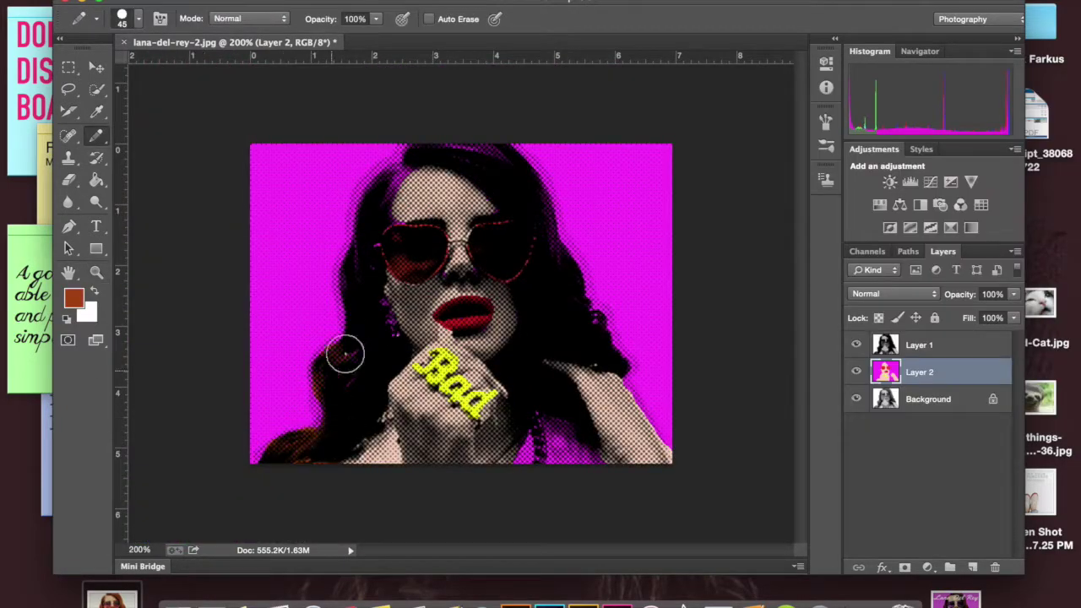
pyautogui.moveTo(394, 195); pyautogui.dragTo(439, 169)
pyautogui.click(160, 0)
pyautogui.click(180, 31)
pyautogui.moveTo(273, 455); pyautogui.dragTo(347, 354)
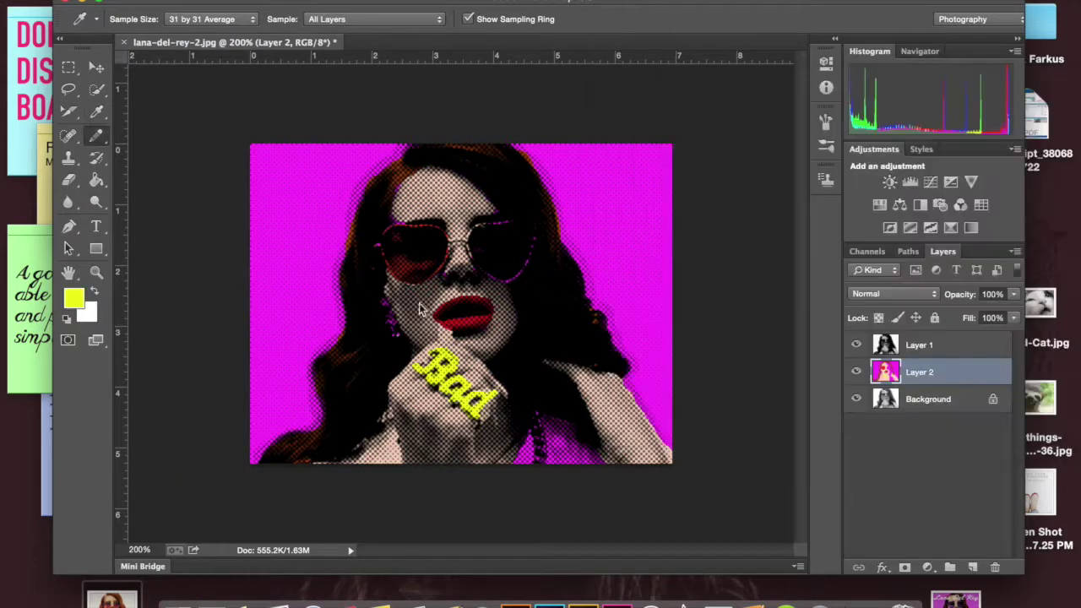
# Paint the earring and necklace yellow and the remaining sunglasses frame red
pyautogui.press('b')
pyautogui.moveTo(391, 319); pyautogui.dragTo(396, 335)
pyautogui.moveTo(536, 412); pyautogui.dragTo(538, 449)
pyautogui.keyDown('alt'); pyautogui.click(490, 248); pyautogui.keyUp('alt')
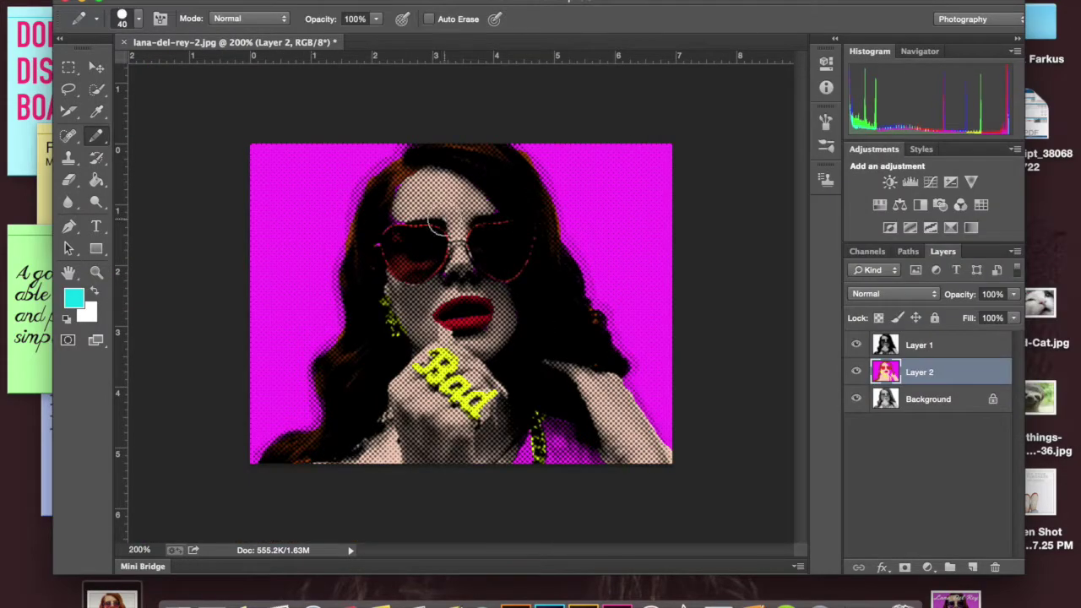
# Paint the area above the sunglasses and the fingernails turquoise with a smaller pencil
pyautogui.press('[')
pyautogui.press('[')
pyautogui.press('[')
pyautogui.press('[')
pyautogui.press('[')
pyautogui.moveTo(447, 222)
pyautogui.mouseDown()
pyautogui.moveTo(399, 220)
pyautogui.moveTo(497, 216)
pyautogui.mouseUp()
pyautogui.click(444, 332)
pyautogui.moveTo(498, 414)
pyautogui.mouseDown()
pyautogui.moveTo(500, 424)
pyautogui.moveTo(502, 380)
pyautogui.mouseUp()
# Paint the clothing white on both sides of the fist and around the necklace, adjusting the pencil size to fit each area
pyautogui.press(']')
pyautogui.press(']')
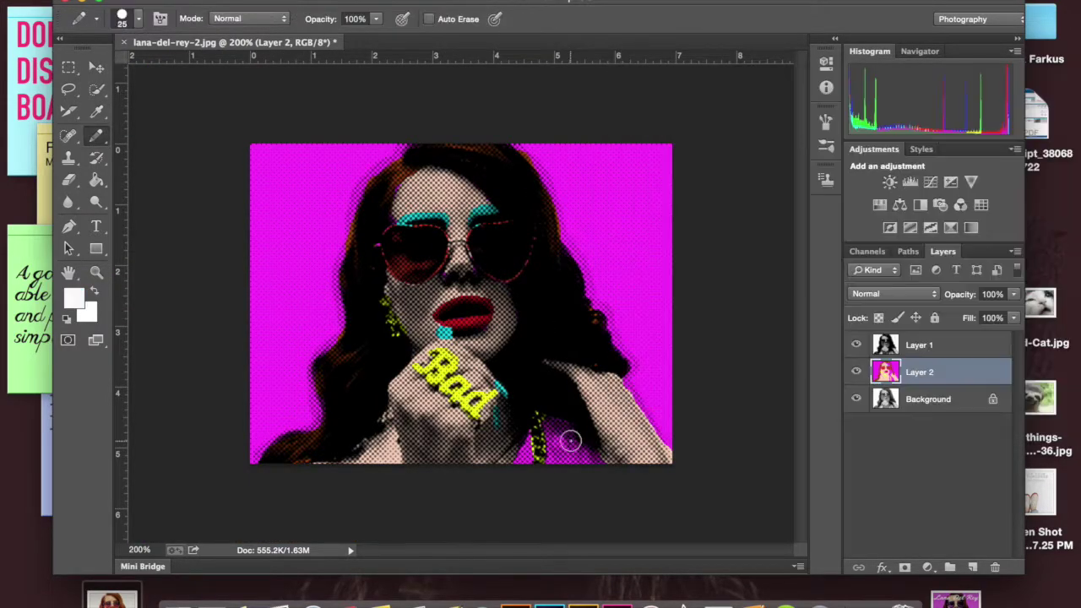
pyautogui.press(']')
pyautogui.press(']')
pyautogui.press(']')
pyautogui.moveTo(571, 441); pyautogui.dragTo(562, 466)
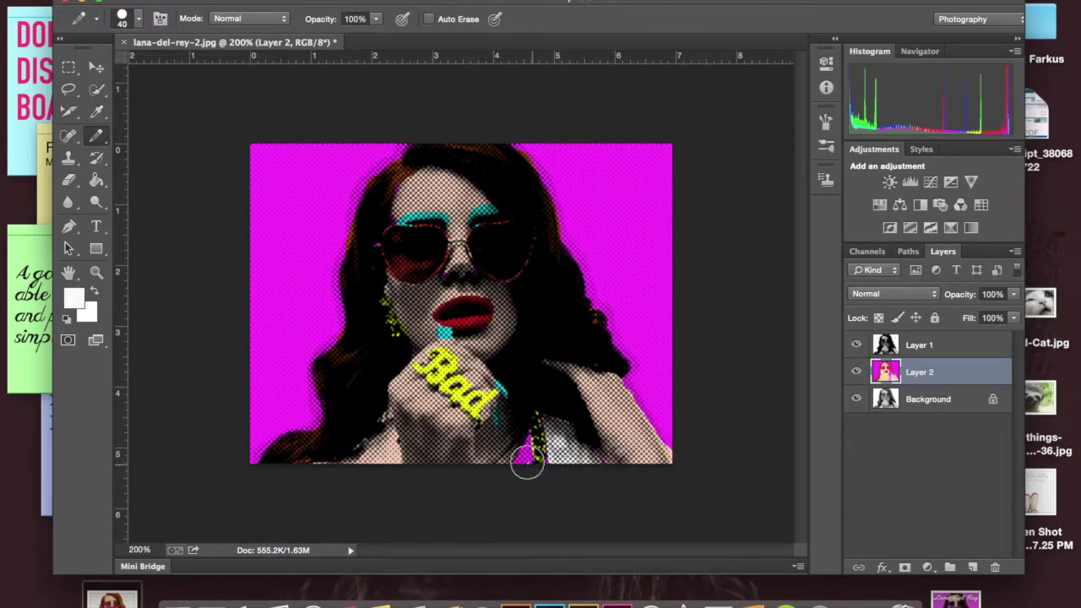
pyautogui.moveTo(390, 431); pyautogui.dragTo(352, 456)
pyautogui.press('[')
pyautogui.press('[')
pyautogui.press('[')
pyautogui.press('[')
pyautogui.press('[')
pyautogui.press('[')
pyautogui.moveTo(528, 438); pyautogui.dragTo(525, 458)
# Compare the portrait with the Andy-Warhol-painting.jpg reference placed beside it, and return to Photoshop
pyautogui.press('z')
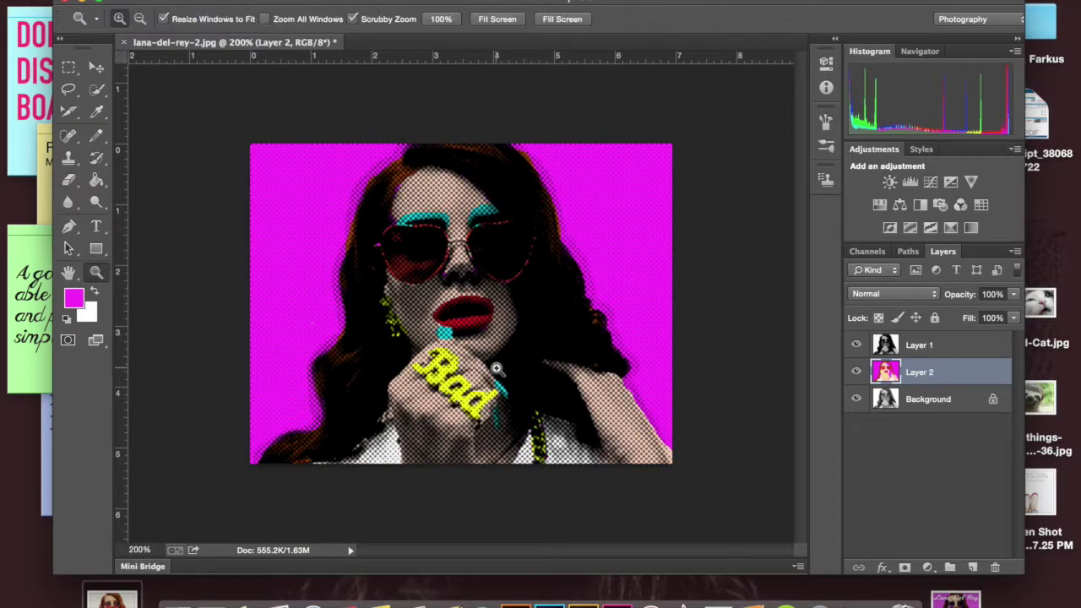
pyautogui.click(208, 338)
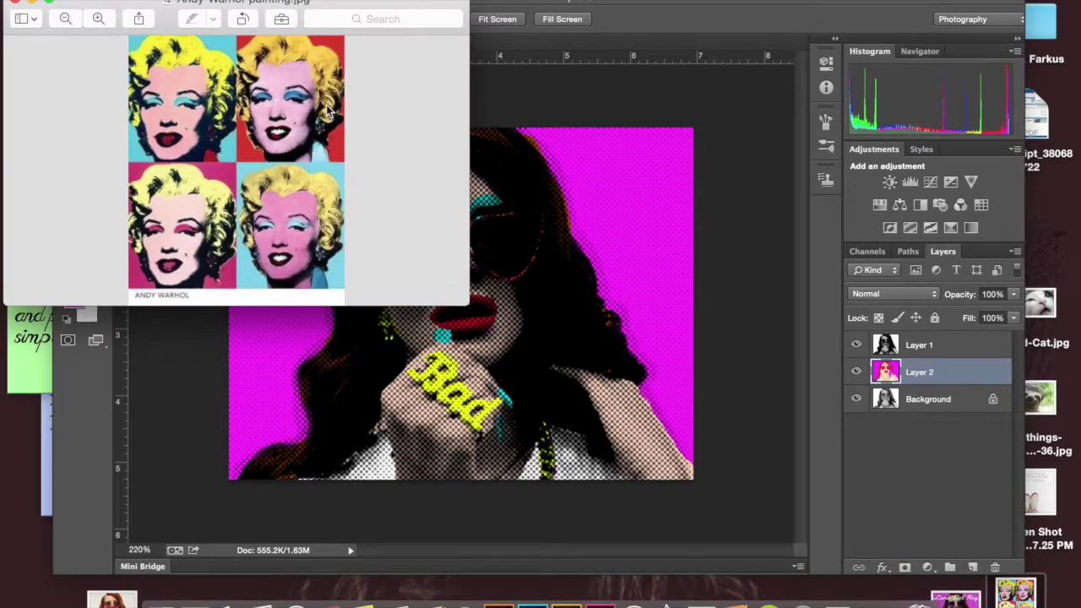
pyautogui.moveTo(353, 1)
pyautogui.mouseDown()
pyautogui.moveTo(786, 265)
pyautogui.moveTo(999, 145)
pyautogui.moveTo(1007, 124)
pyautogui.moveTo(1039, 127)
pyautogui.moveTo(1043, 139)
pyautogui.mouseUp()
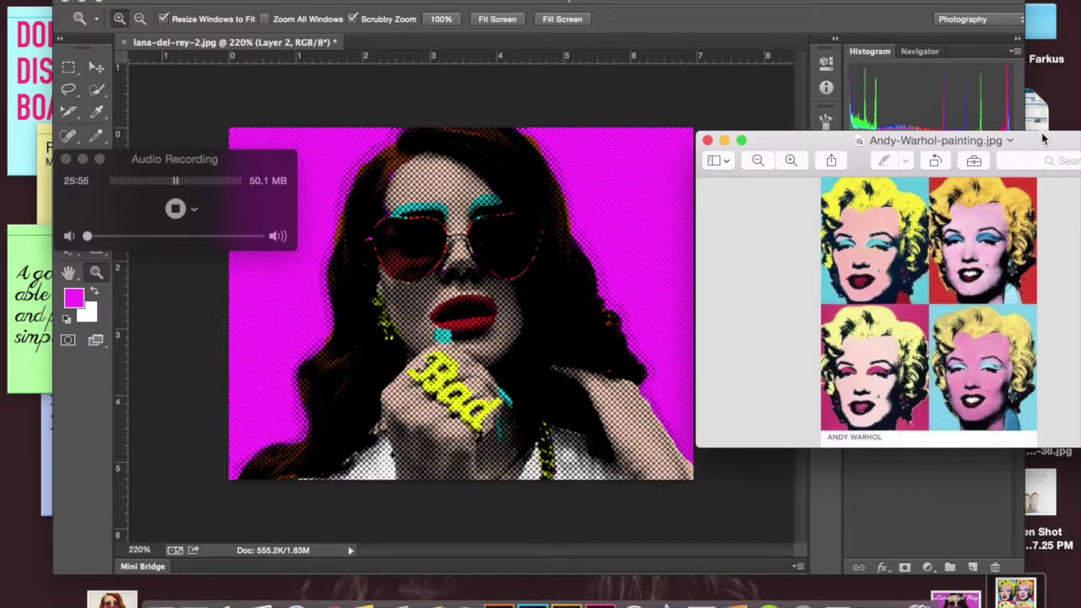
pyautogui.click(170, 361)
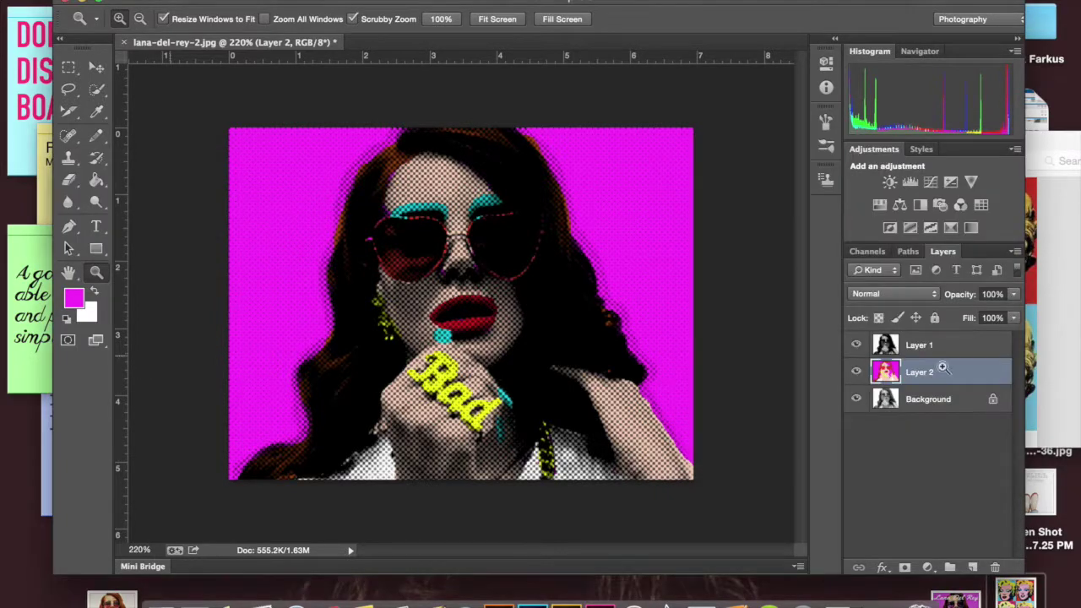
# Switch to the Andy-Warhol-painting.jpg reference and examine the coloring of its Marilyn portraits up close and as a whole
pyautogui.press('super+Tab')
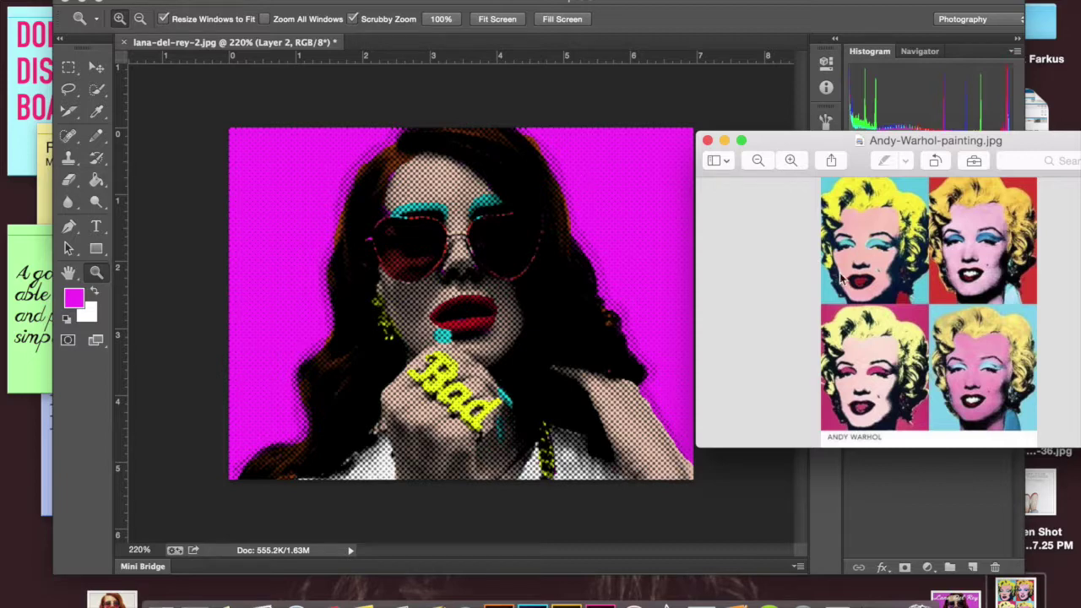
pyautogui.click(785, 161)
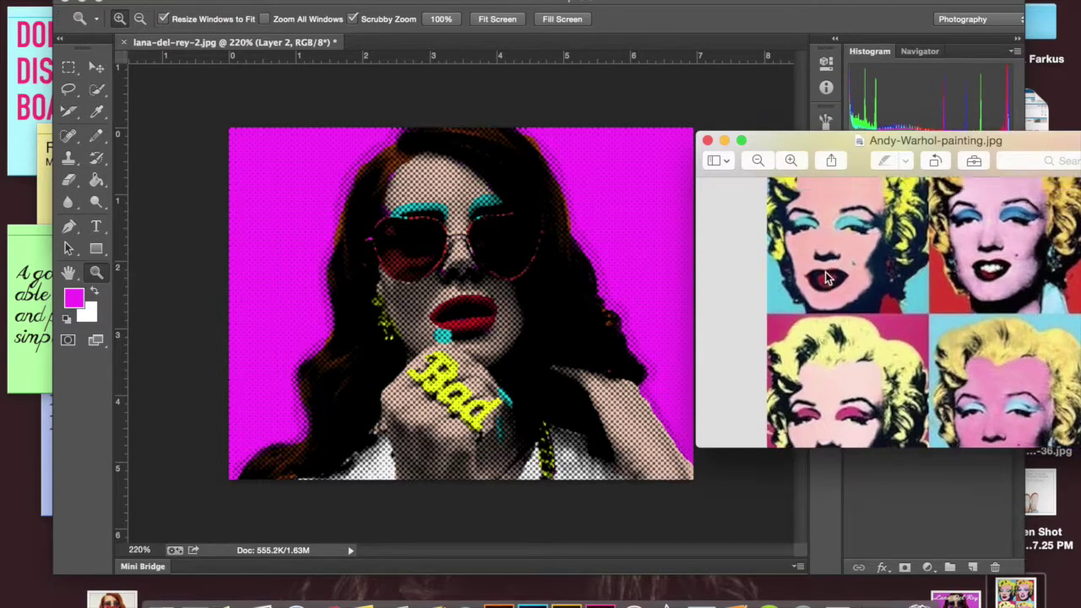
pyautogui.click(756, 160)
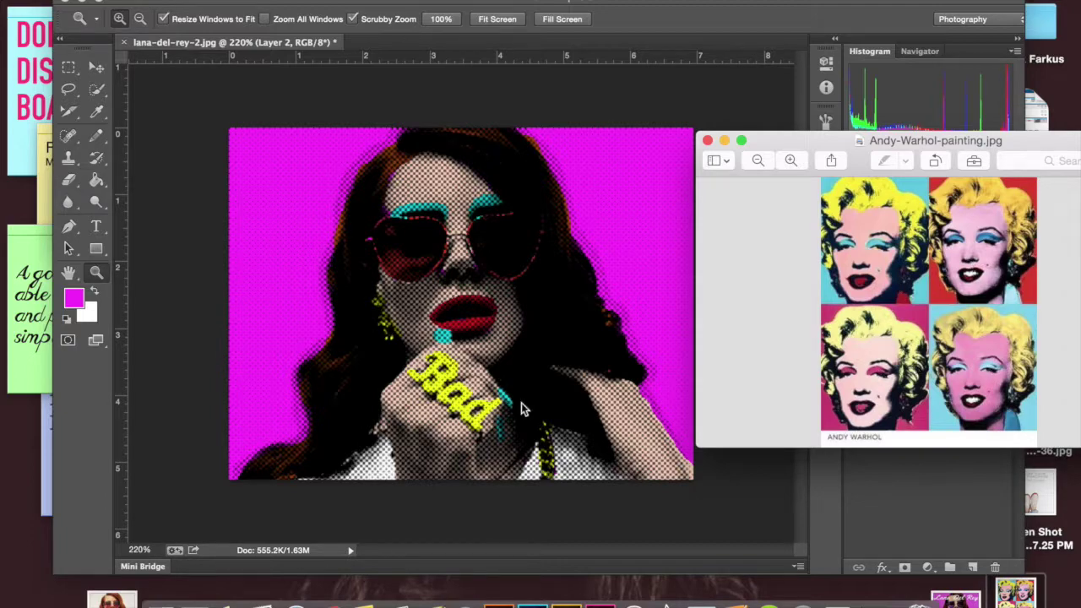
# Return to Photoshop to inspect the painted portrait up close and at 100%, and bring the Warhol reference alongside for comparison
pyautogui.click(421, 309)
pyautogui.moveTo(421, 308); pyautogui.dragTo(422, 306)
pyautogui.keyDown('alt'); pyautogui.click(422, 307); pyautogui.keyUp('alt')
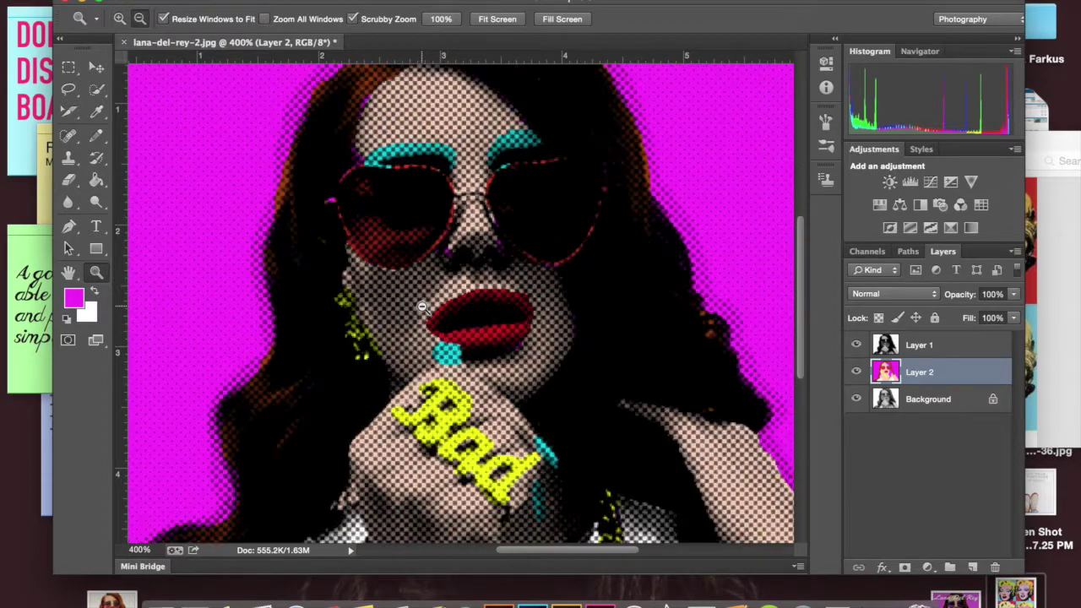
pyautogui.keyDown('alt'); pyautogui.click(511, 309); pyautogui.keyUp('alt')
pyautogui.keyDown('alt'); pyautogui.click(582, 263); pyautogui.keyUp('alt')
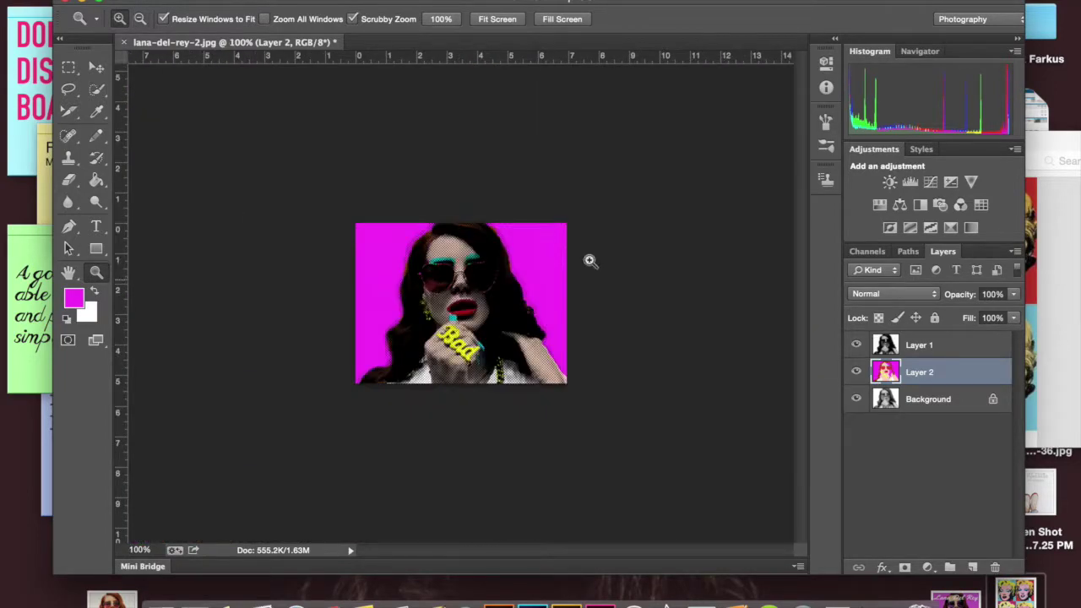
pyautogui.click(484, 245)
pyautogui.keyDown('alt'); pyautogui.click(586, 320); pyautogui.keyUp('alt')
pyautogui.click(1069, 367)
pyautogui.moveTo(793, 142); pyautogui.dragTo(650, 227)
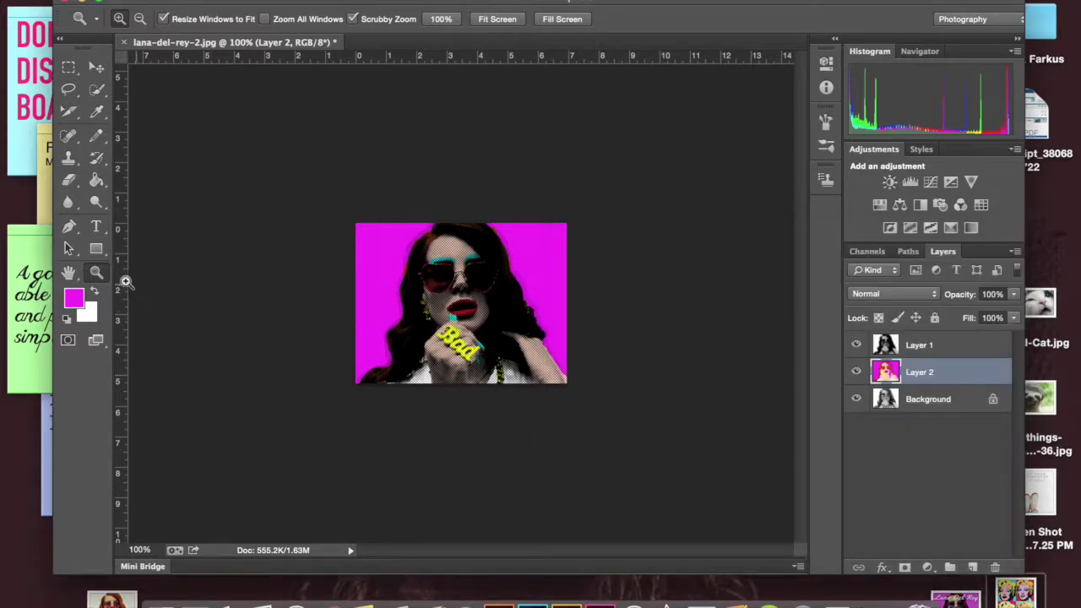
# Back in Photoshop, examine the halftone dots and painted colors on the face at up to 500%, and return to the whole portrait
pyautogui.click(370, 306)
pyautogui.click(371, 306)
pyautogui.click(370, 307)
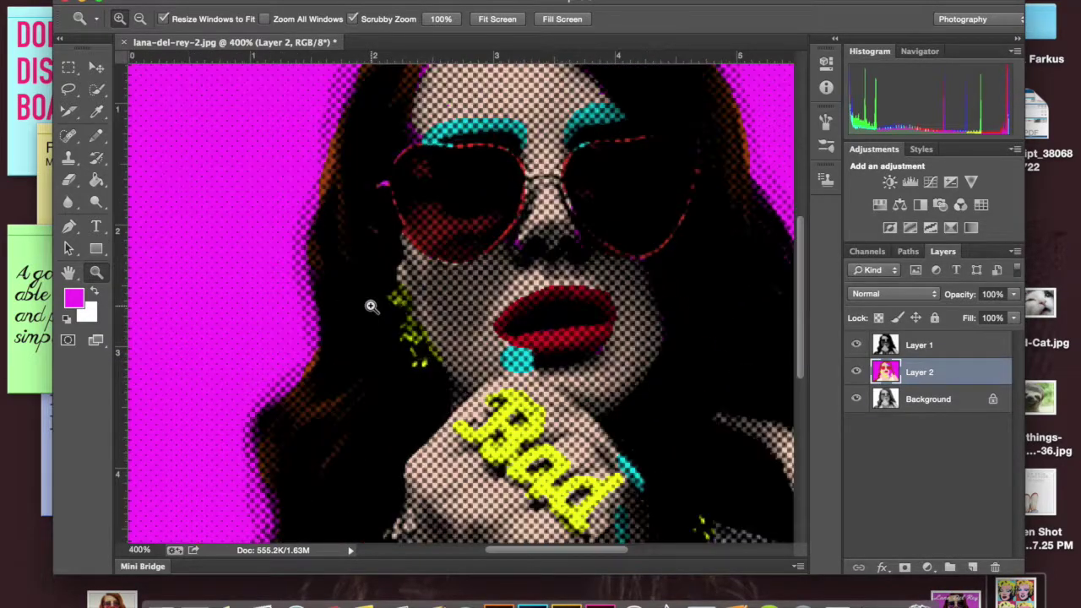
pyautogui.click(575, 340)
pyautogui.hscroll(-5, 576, 339)
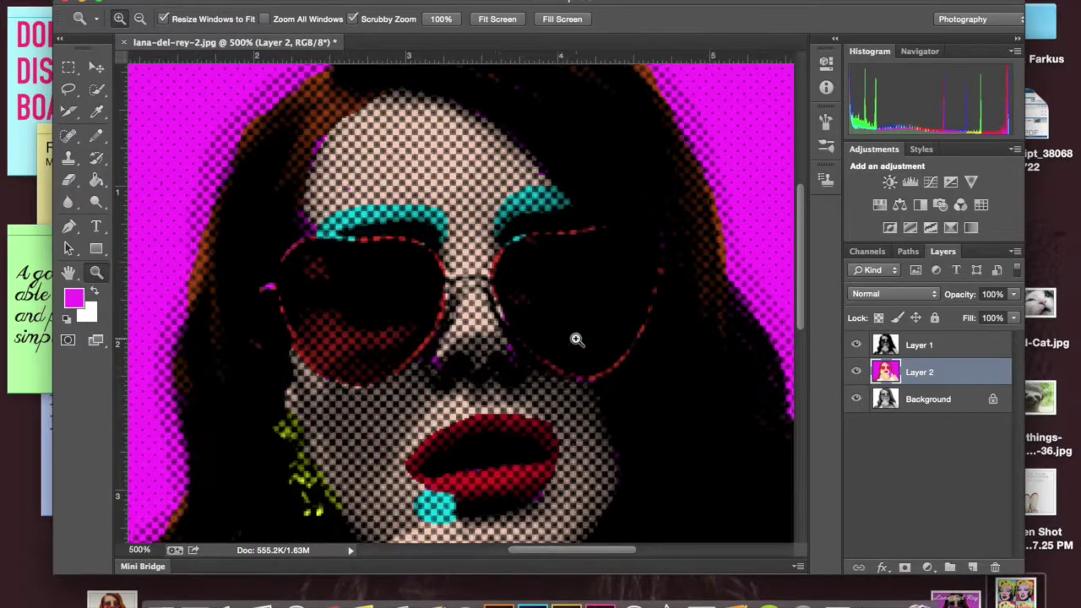
pyautogui.keyDown('alt'); pyautogui.click(490, 374); pyautogui.keyUp('alt')
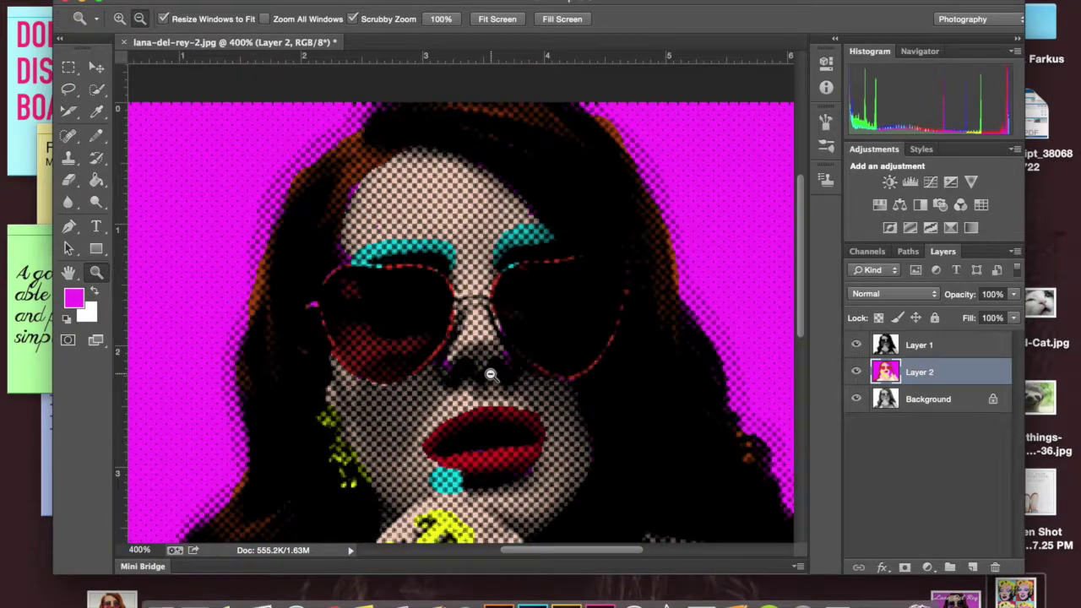
pyautogui.keyDown('alt'); pyautogui.click(490, 374); pyautogui.keyUp('alt')
pyautogui.keyDown('alt'); pyautogui.click(490, 374); pyautogui.keyUp('alt')
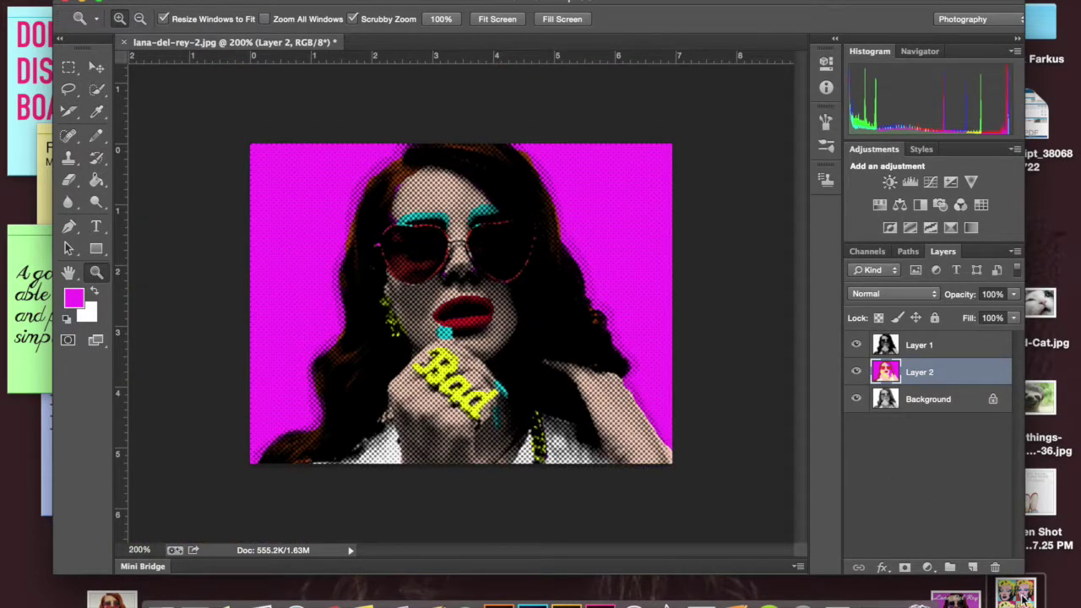
# Compare the whole portrait side by side with the Andy-Warhol-painting.jpg reference, and close the reference to return to Photoshop
pyautogui.click(1024, 595)
pyautogui.click(635, 10)
pyautogui.moveTo(503, 2); pyautogui.dragTo(305, 2)
pyautogui.click(924, 407)
pyautogui.moveTo(638, 228); pyautogui.dragTo(588, 192)
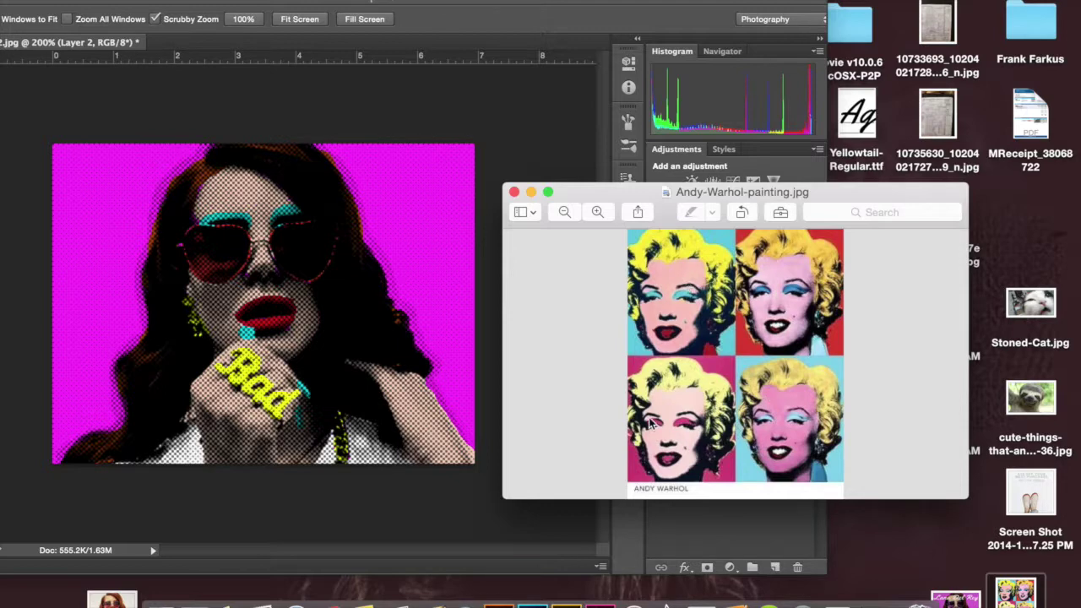
pyautogui.click(514, 193)
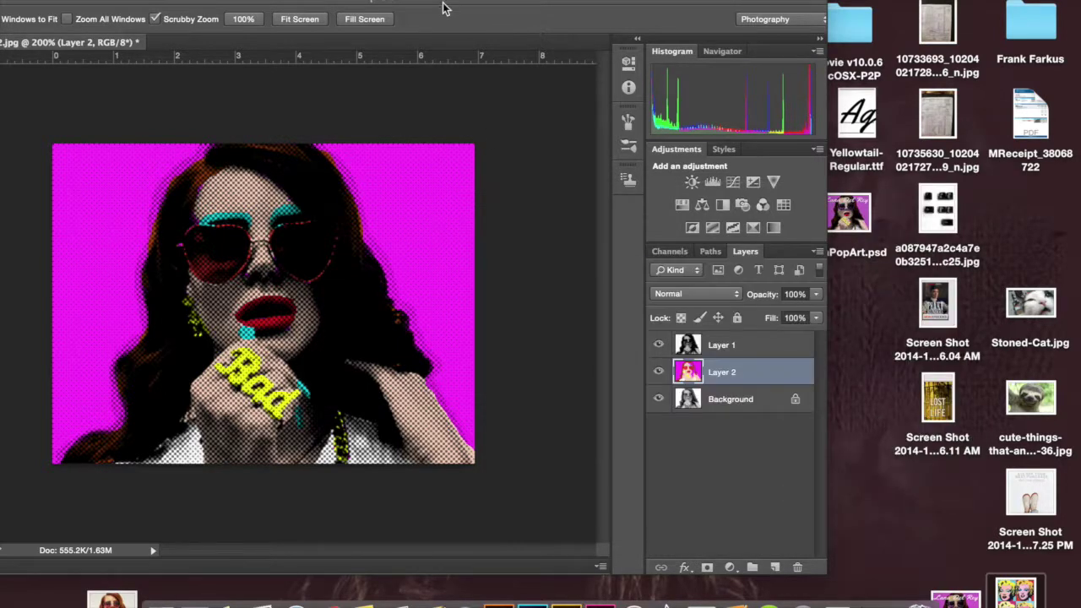
pyautogui.moveTo(531, 5); pyautogui.dragTo(699, 9)
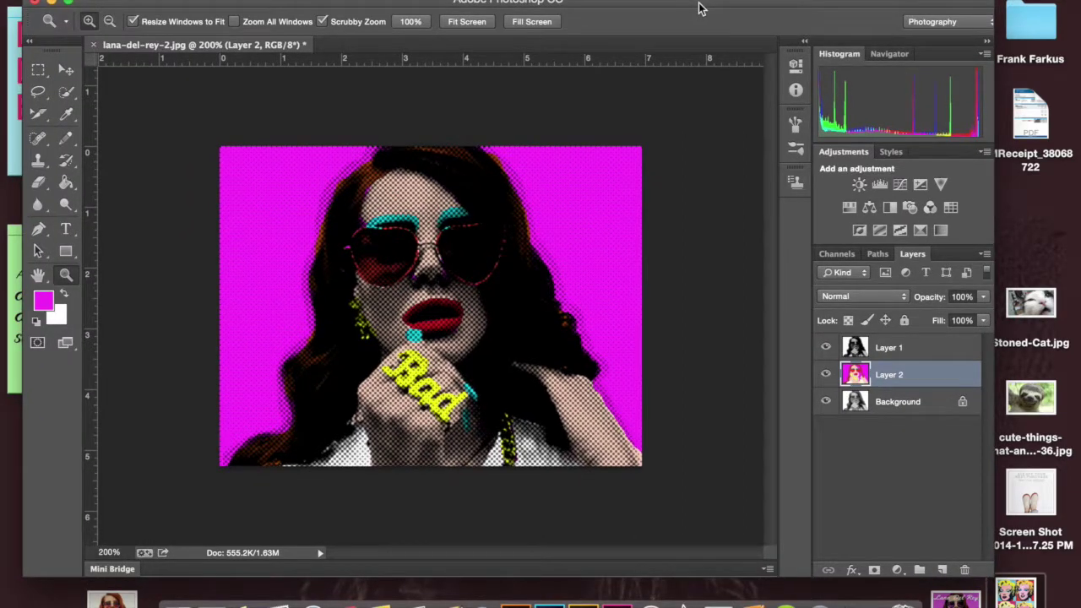